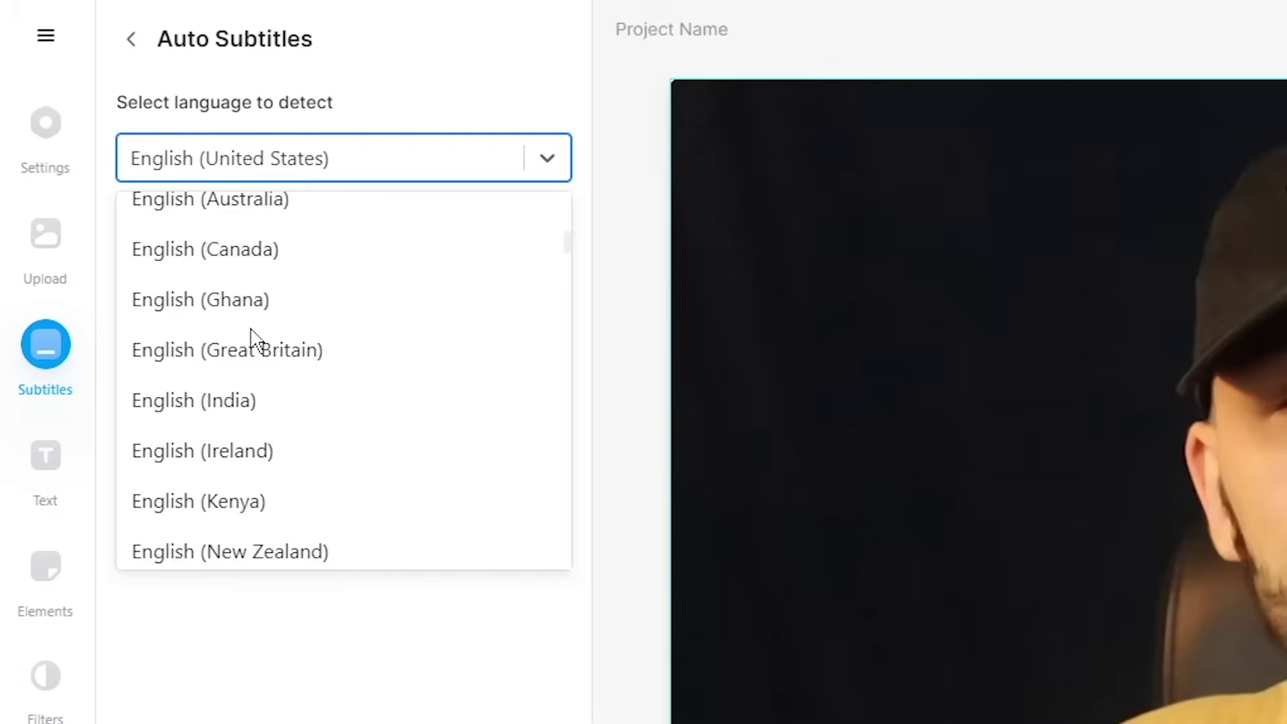
Pick English (United States) from VEED's Auto Subtitles language dropdown.
scroll(252, 335, up, 5)
click(287, 704)
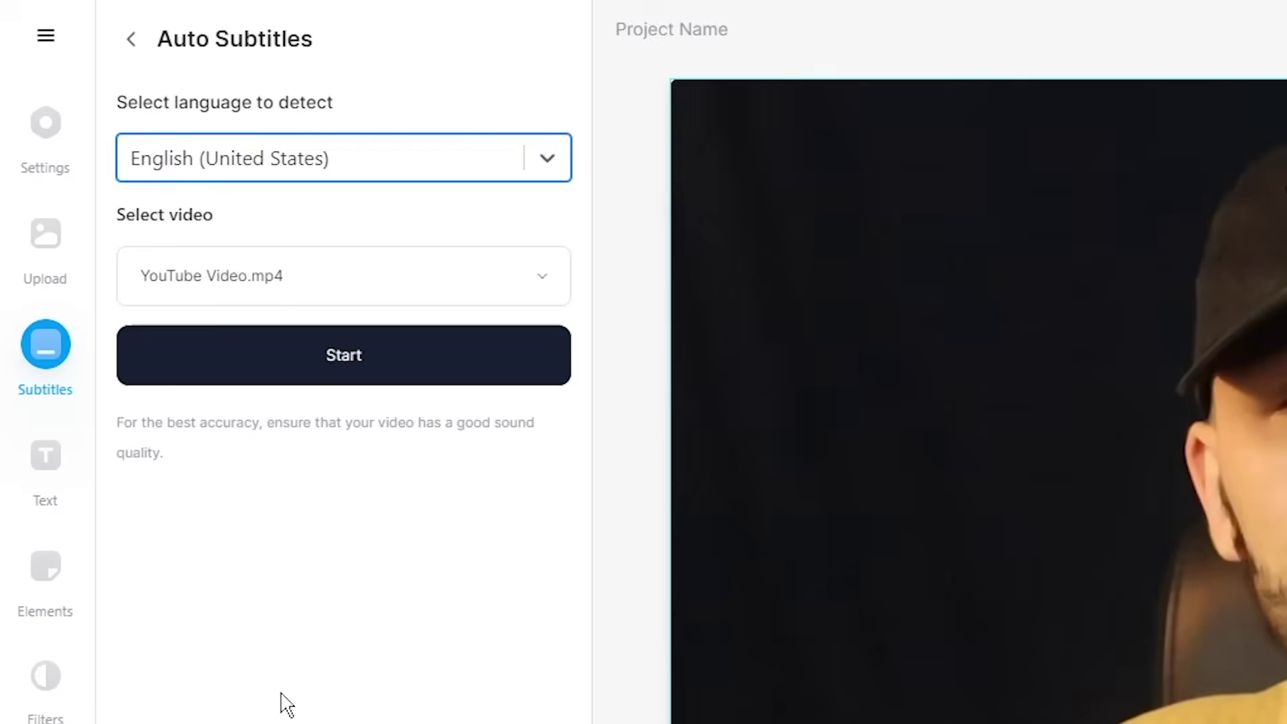
Start VEED's auto subtitle generation for YouTube Video.mp4.
click(362, 370)
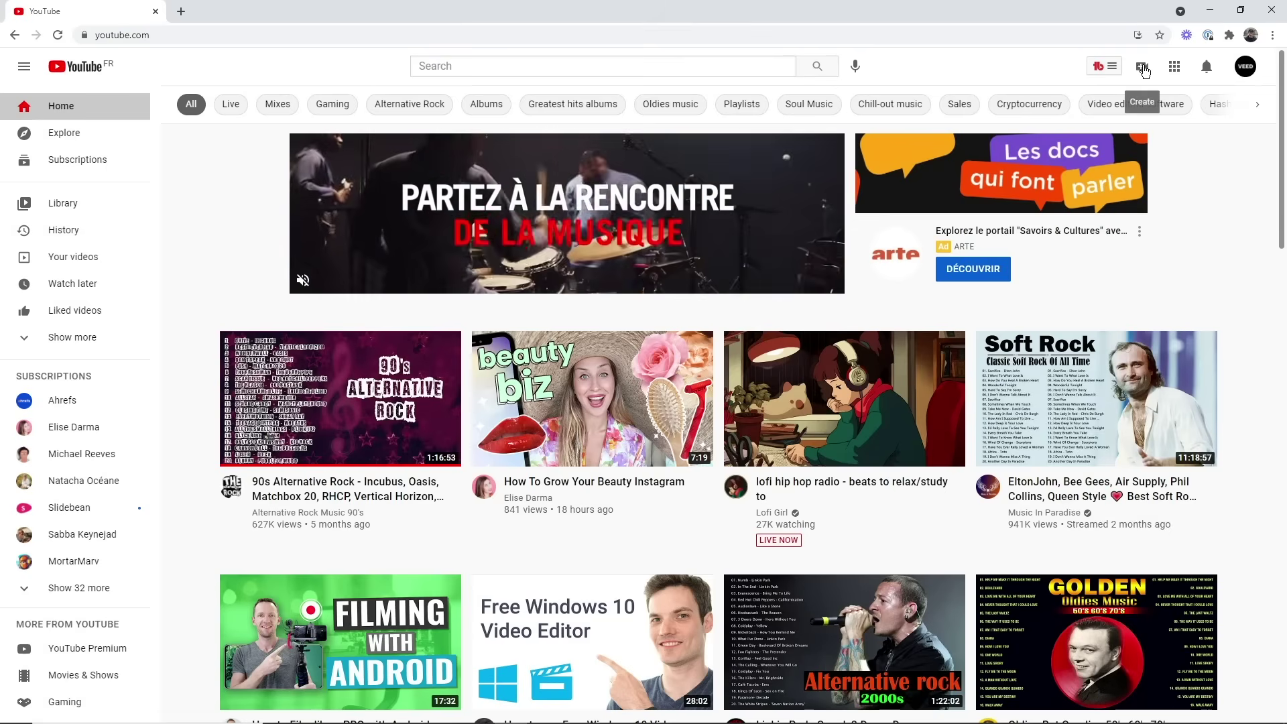
Upload YouTube Video.mp4 through Create > Upload video and the file picker.
click(1143, 69)
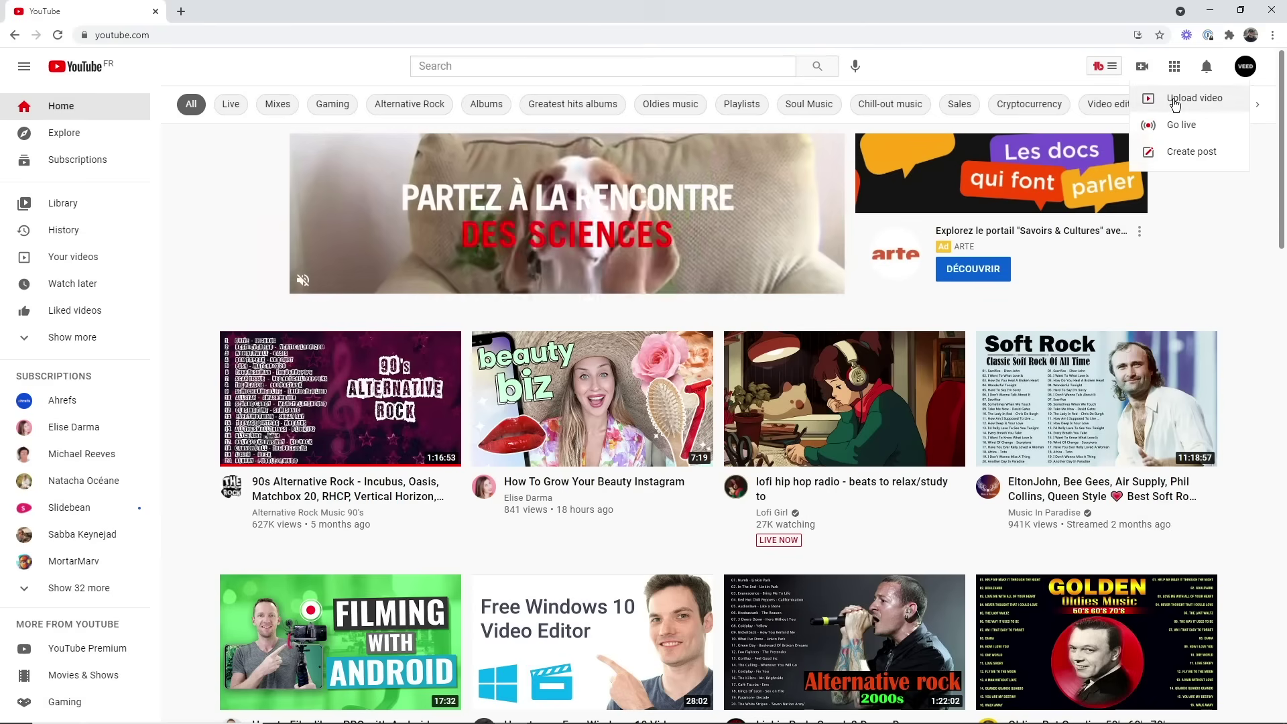
click(1173, 101)
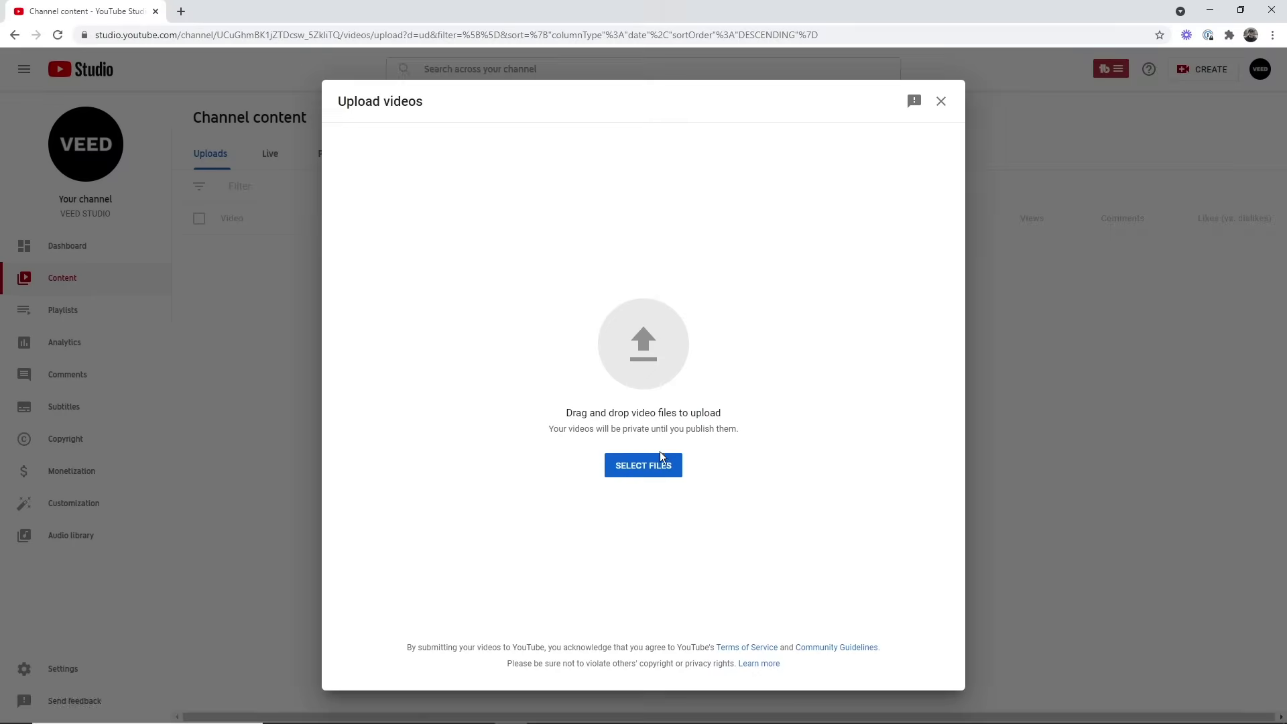
click(649, 467)
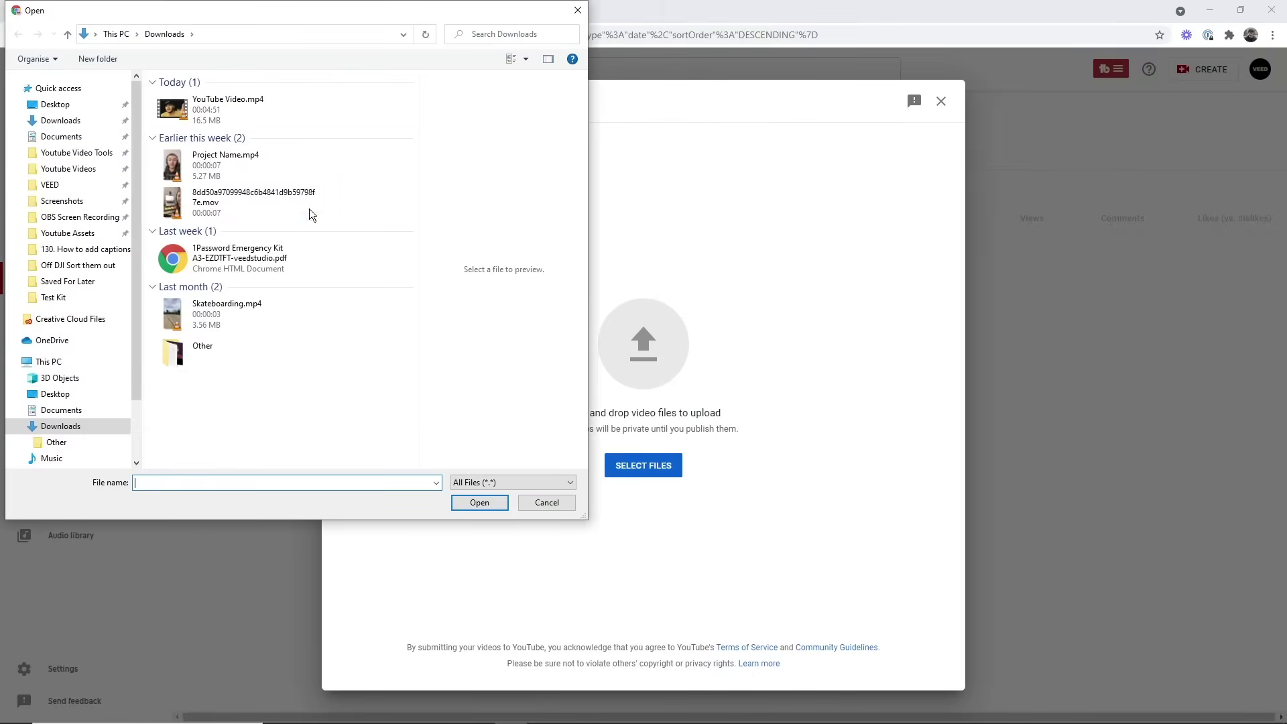
click(211, 110)
click(479, 503)
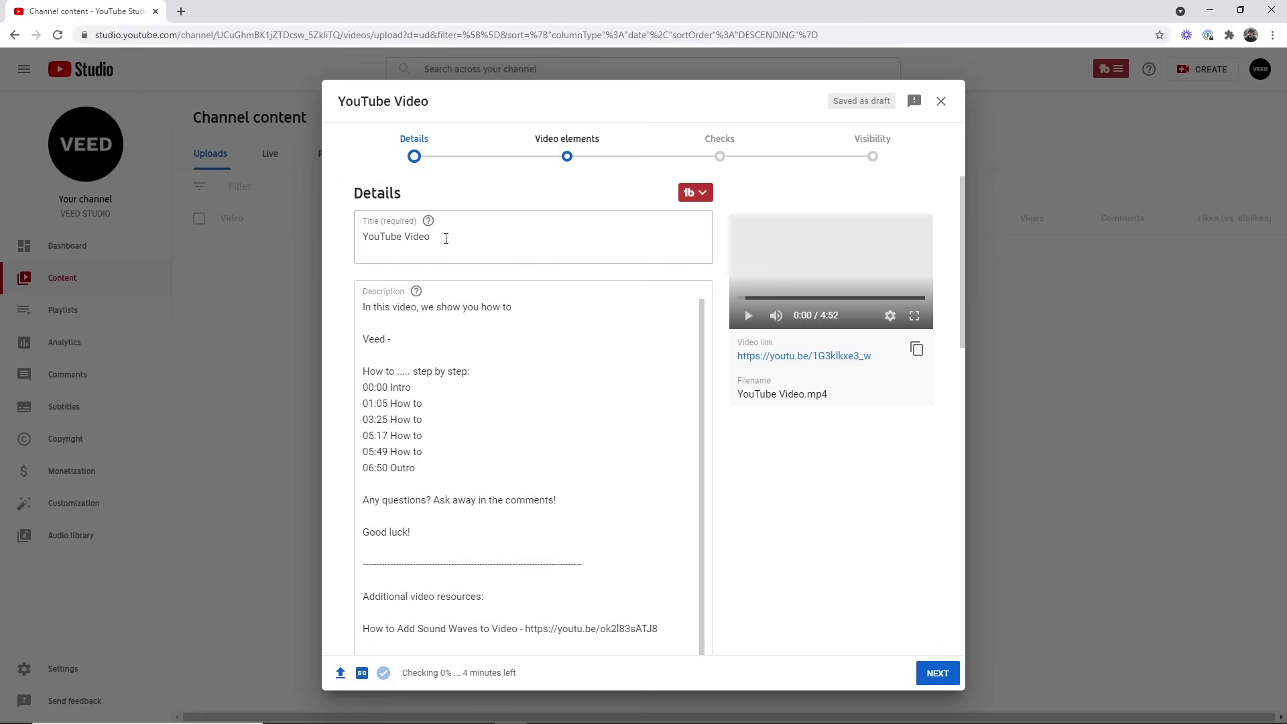
Review the upload's Details page, then continue to the Video elements step.
scroll(446, 239, down, 6)
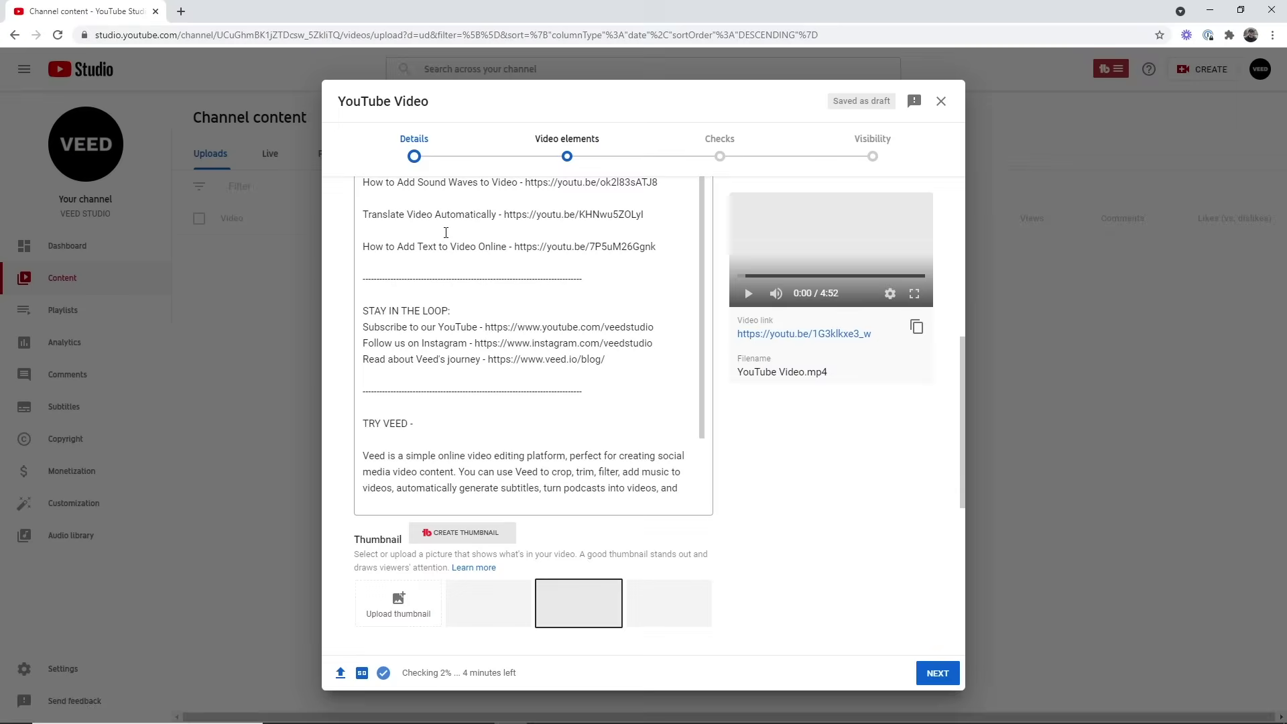
scroll(477, 250, up, 4)
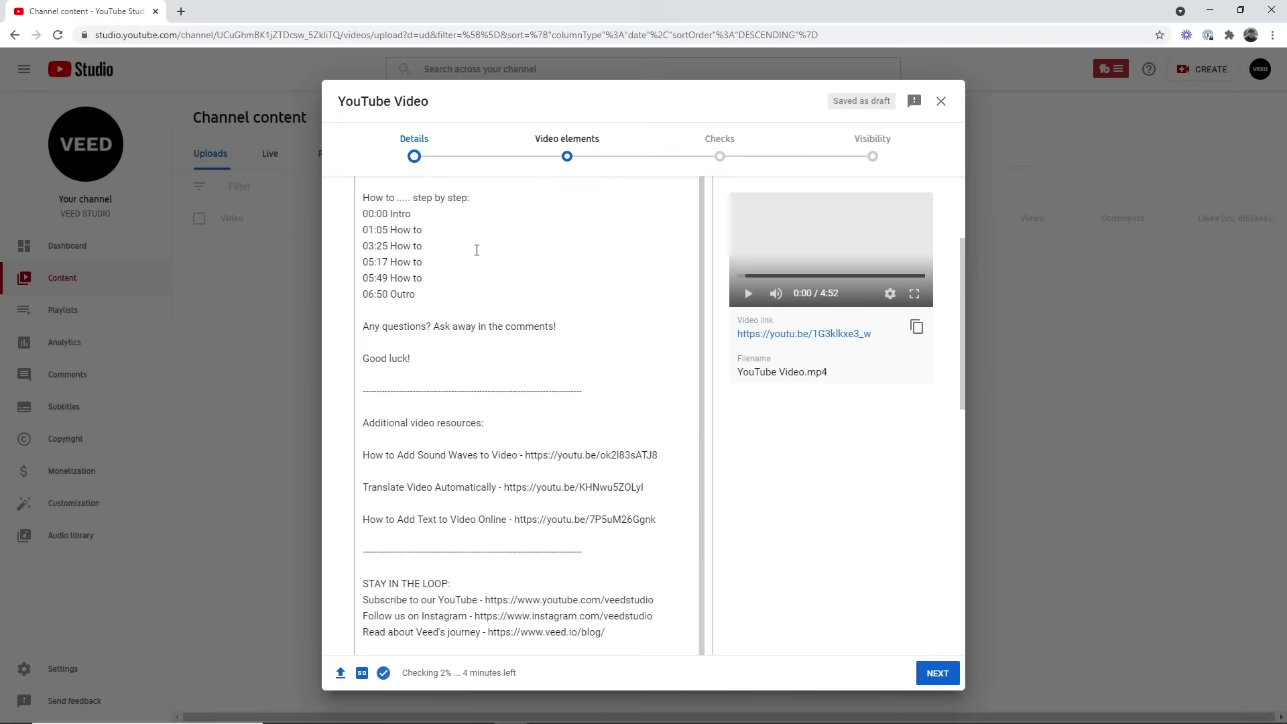
scroll(476, 250, up, 3)
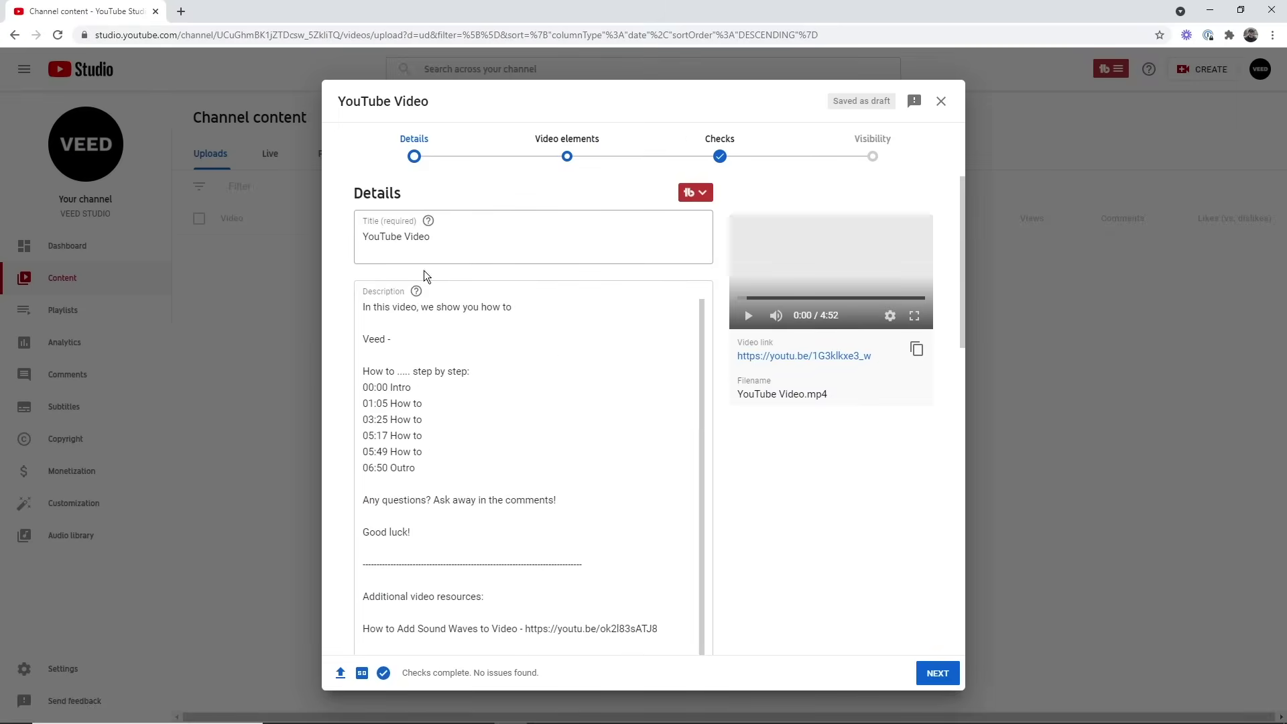
scroll(424, 271, down, 8)
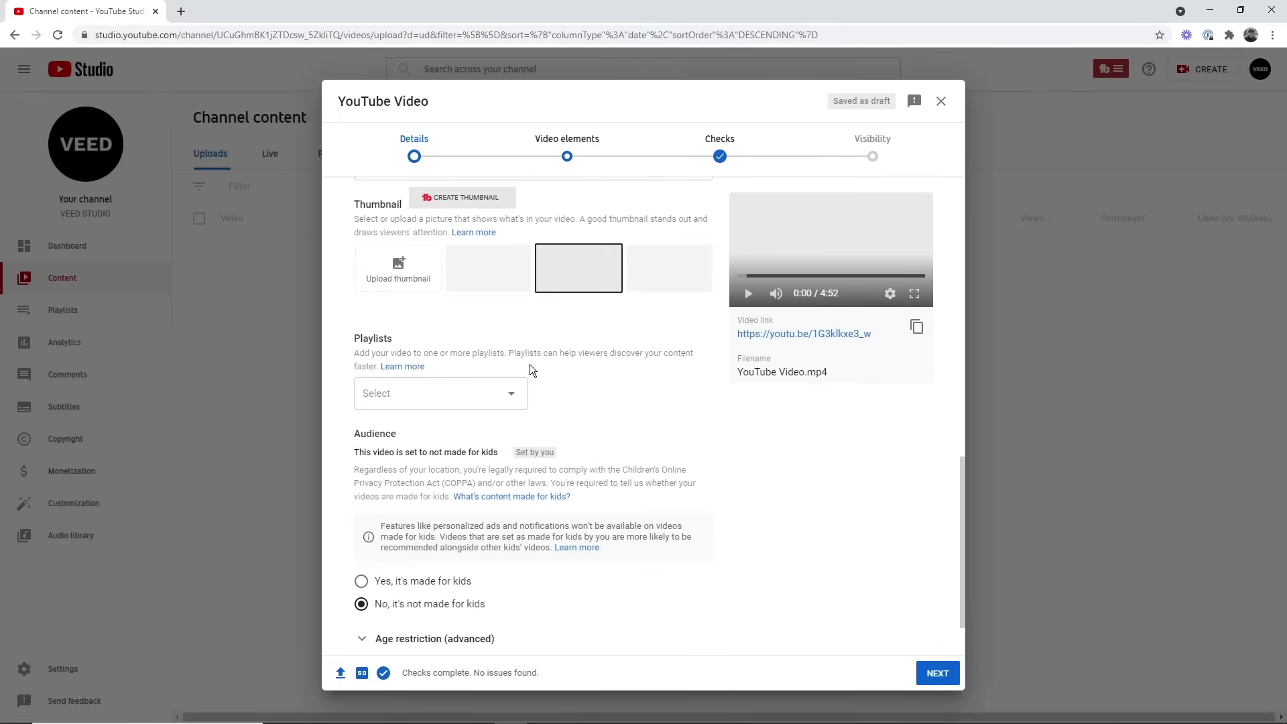
scroll(748, 522, down, 1)
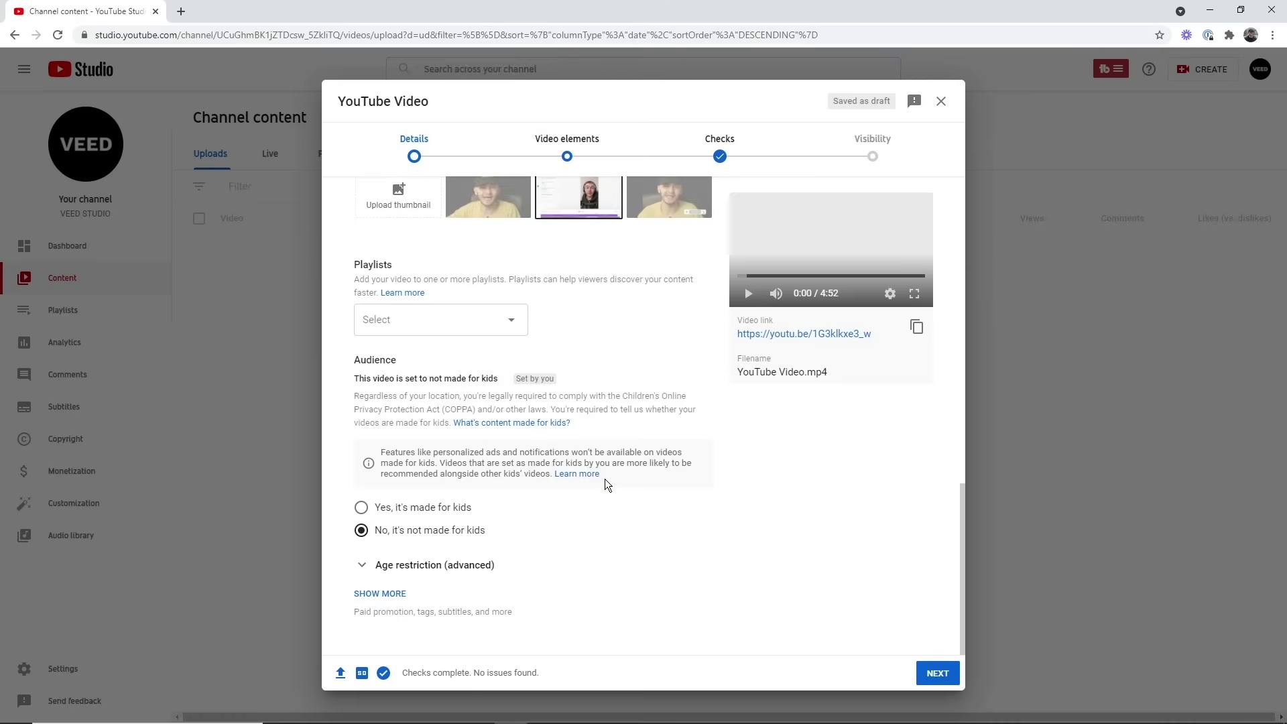
scroll(594, 485, up, 5)
click(931, 674)
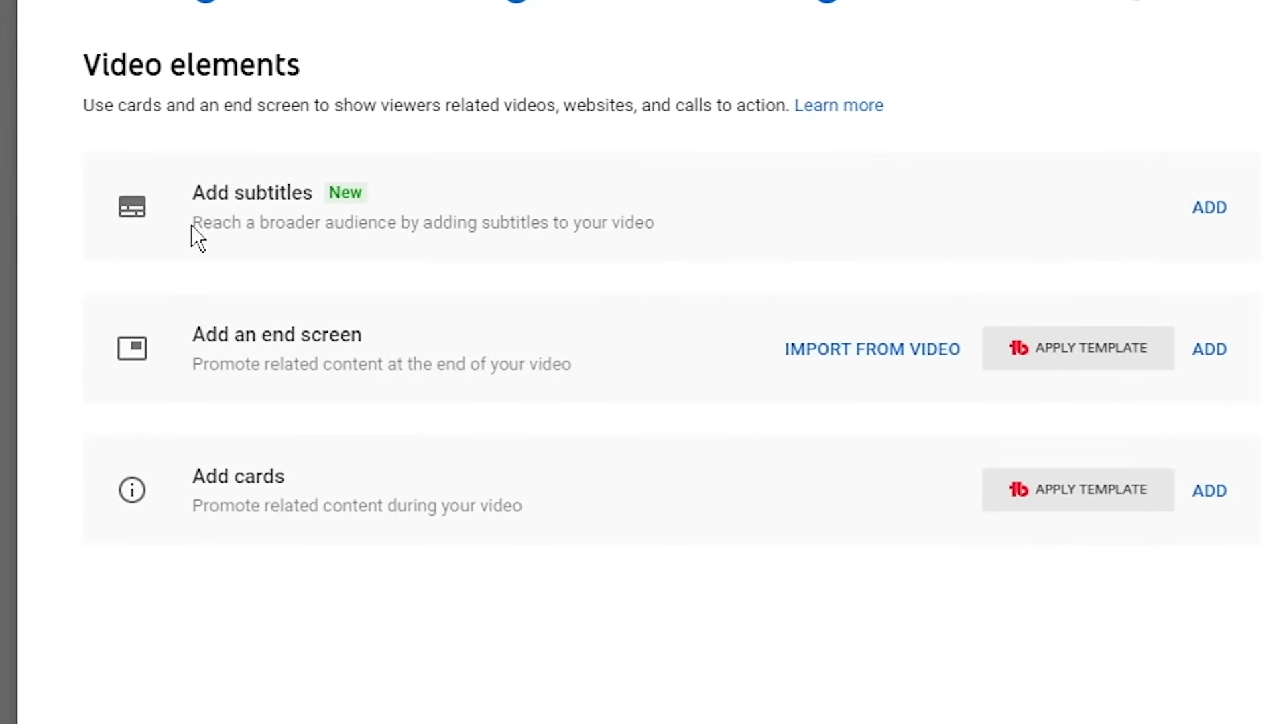
Choose ADD next to Add subtitles on the Video elements step.
drag(624, 216, 195, 224)
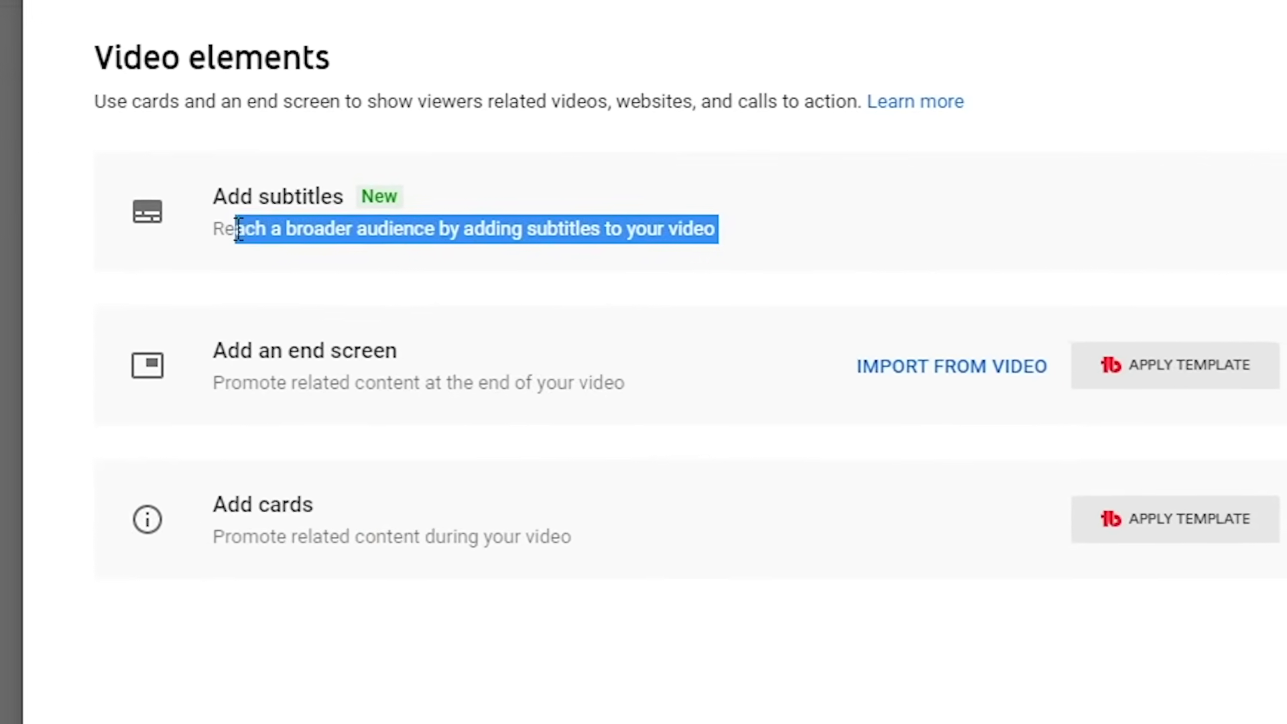
click(676, 176)
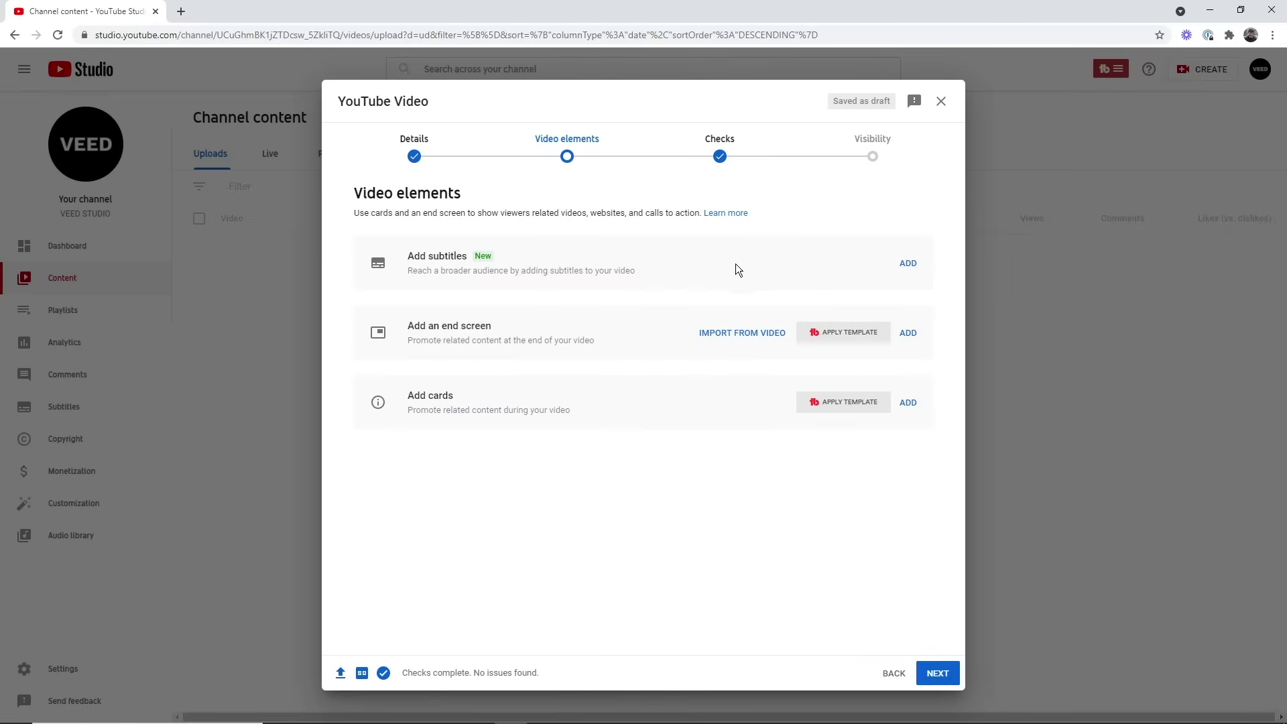
click(910, 264)
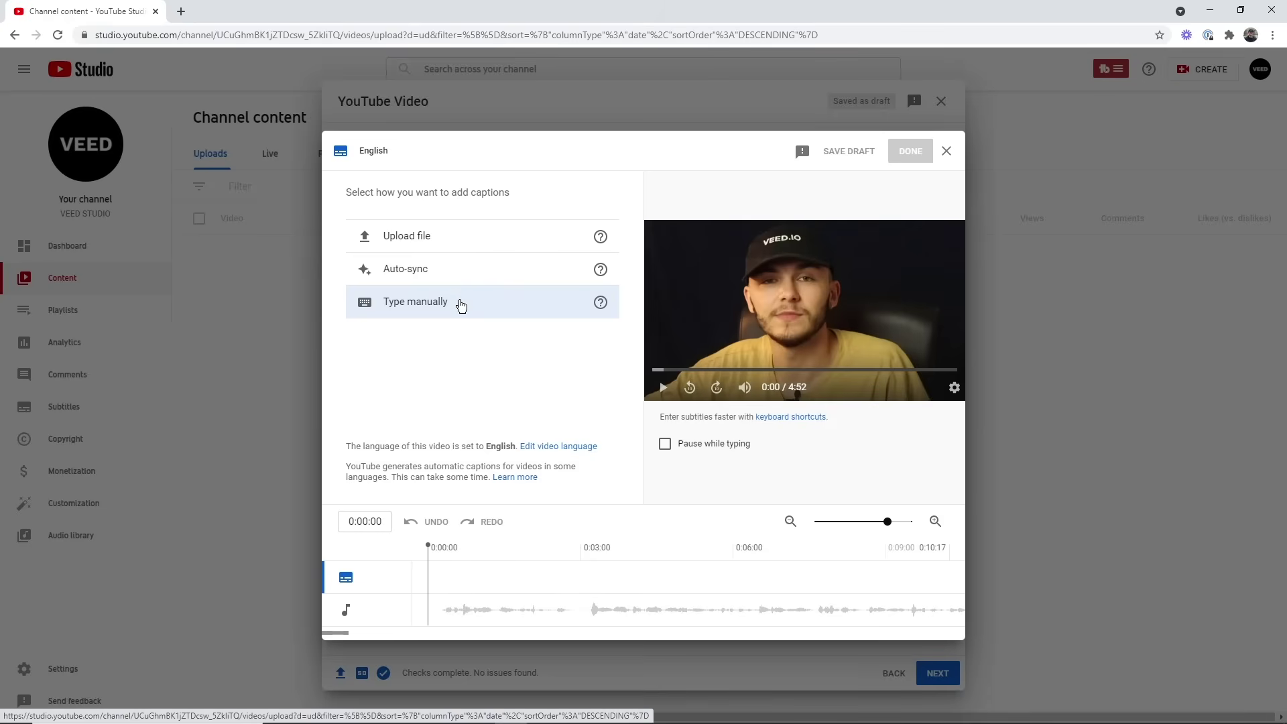
Type the caption "So I've got this video." manually and end it at 0:01:10.
click(461, 305)
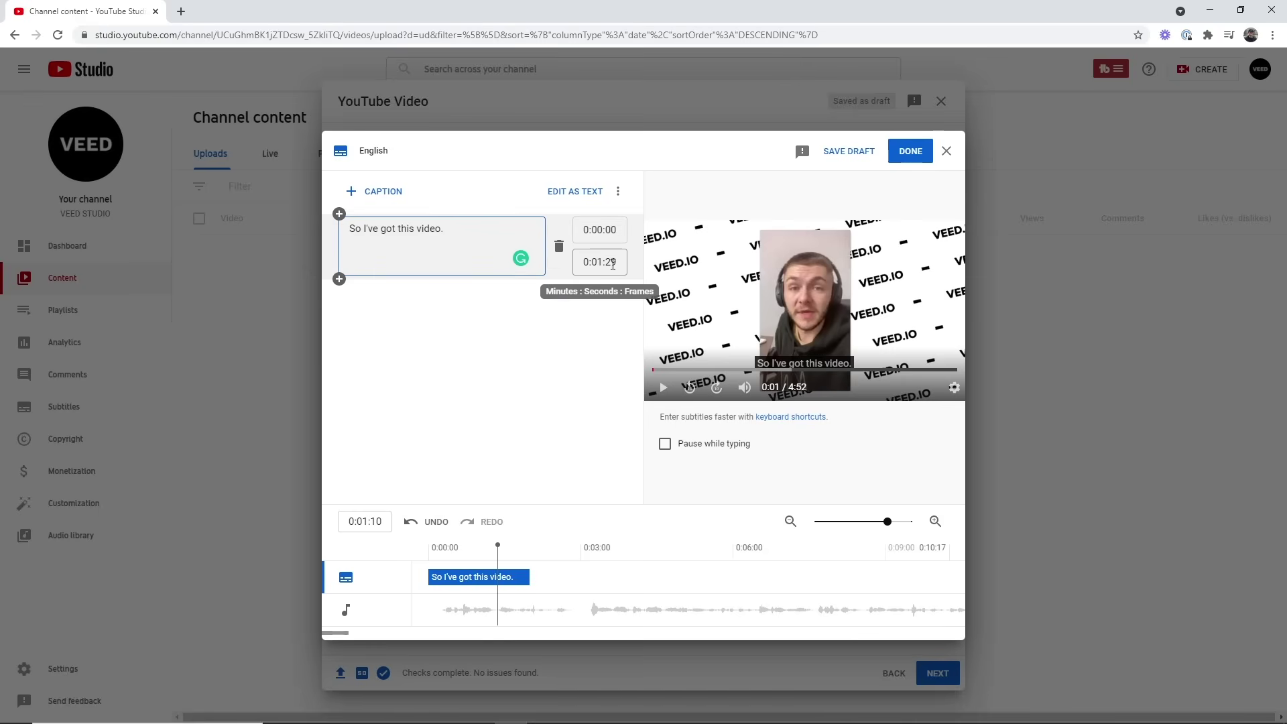
click(431, 551)
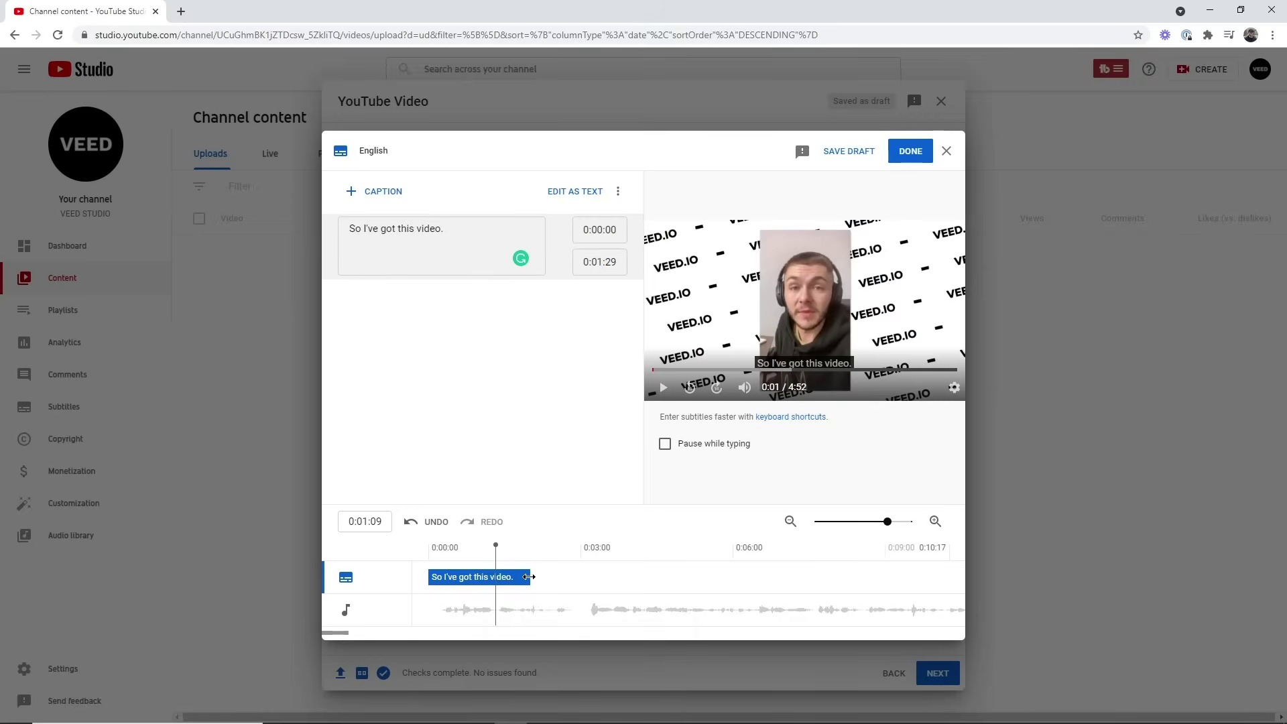
drag(496, 582, 496, 580)
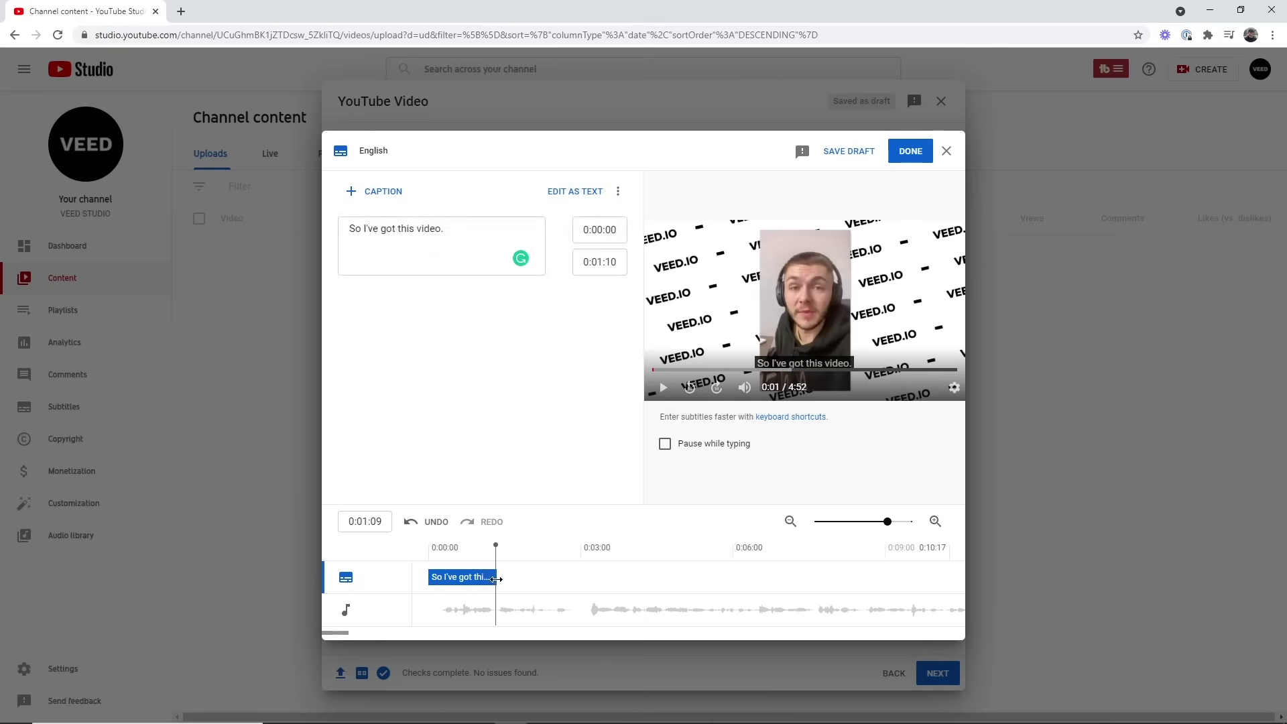
Add caption "And I want to add subtitles to it." (0:01:10–0:03:10) and publish.
click(366, 193)
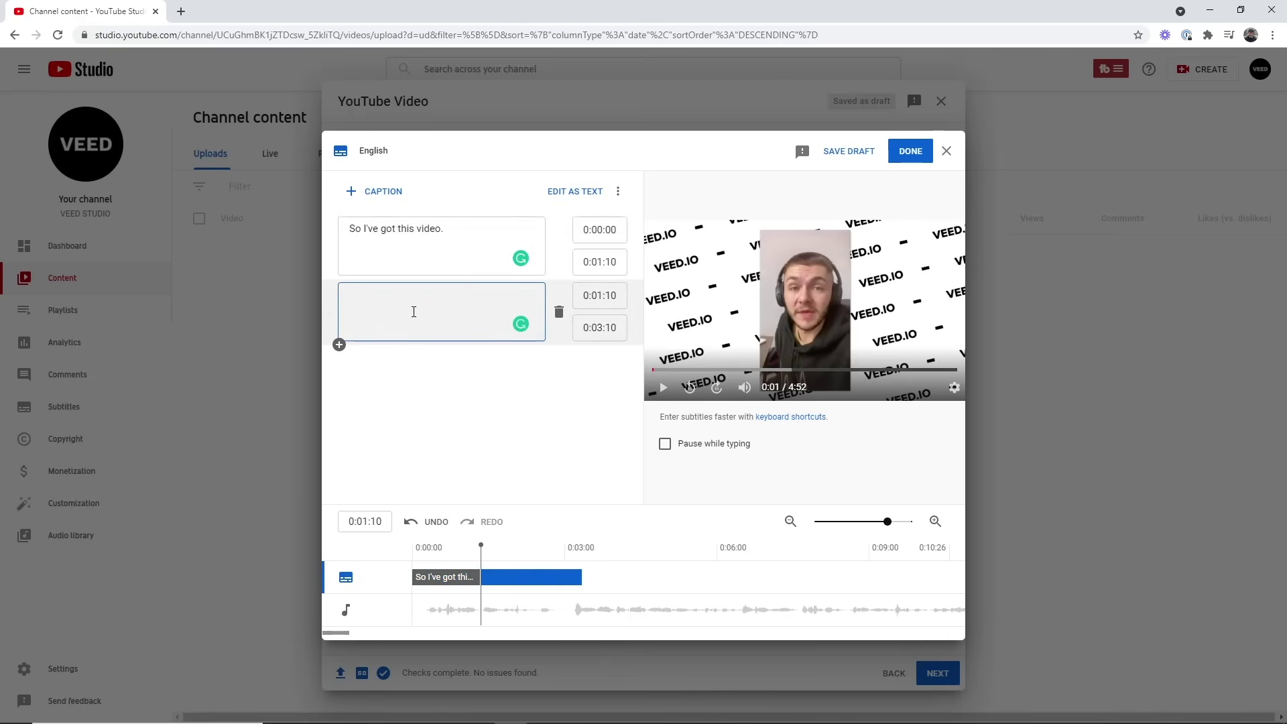
click(661, 389)
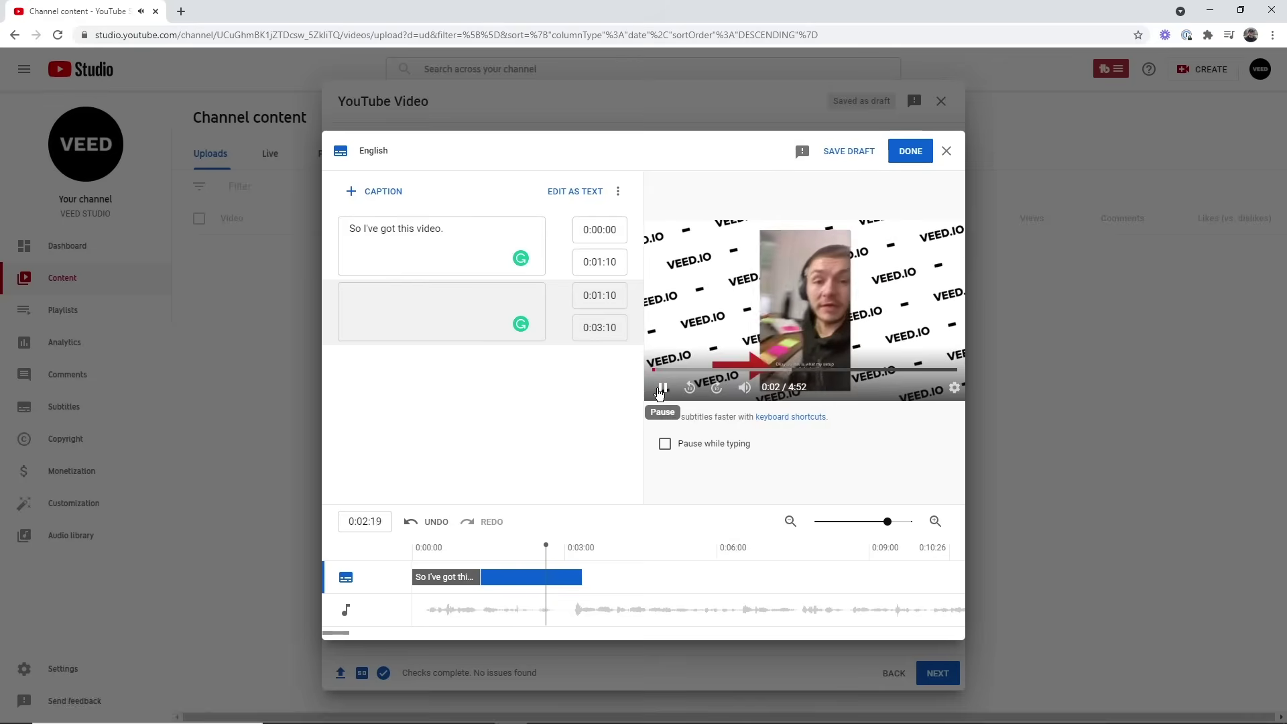
click(659, 390)
click(444, 329)
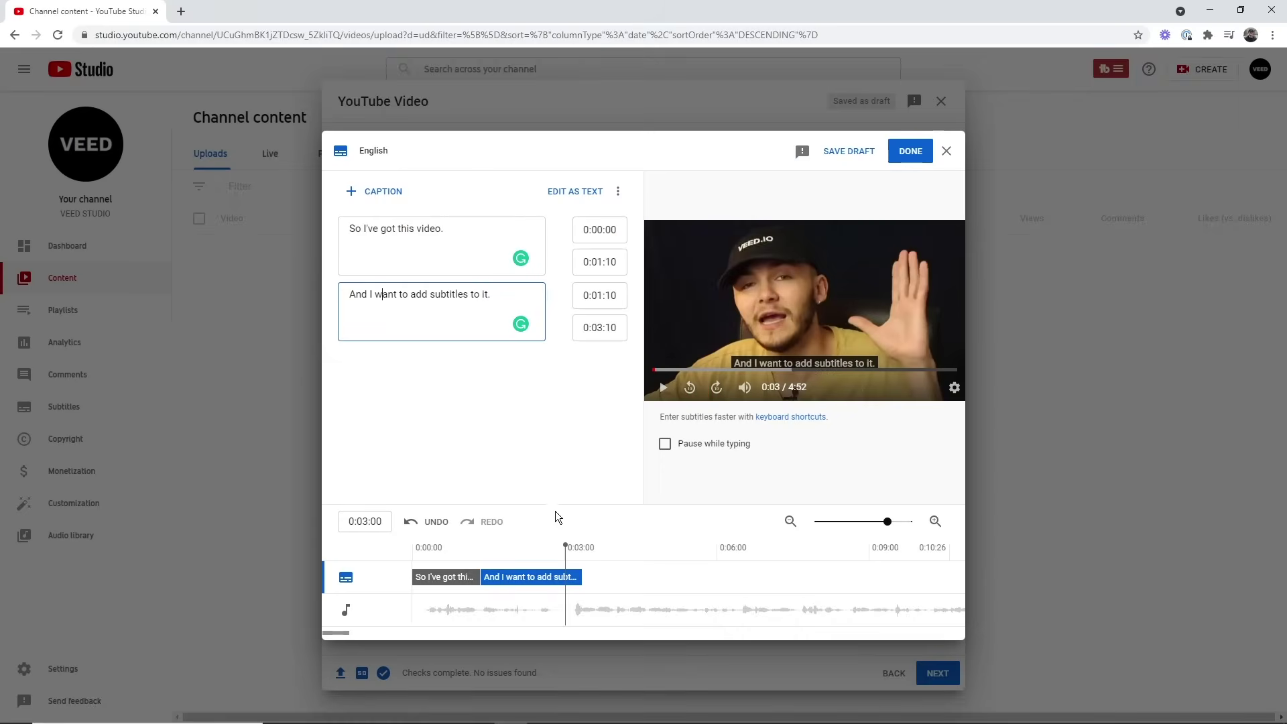
click(916, 152)
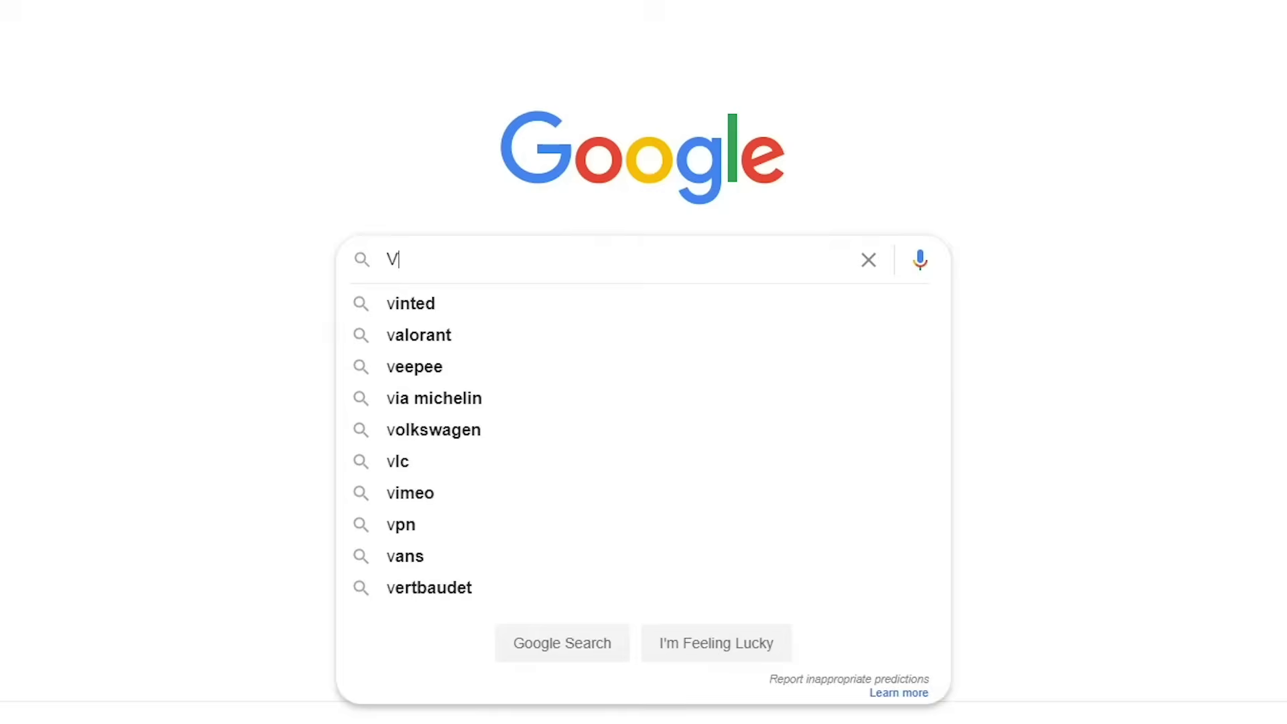
Search Google for "Veed" to reach the VEED site.
text(eed)
key(Return)
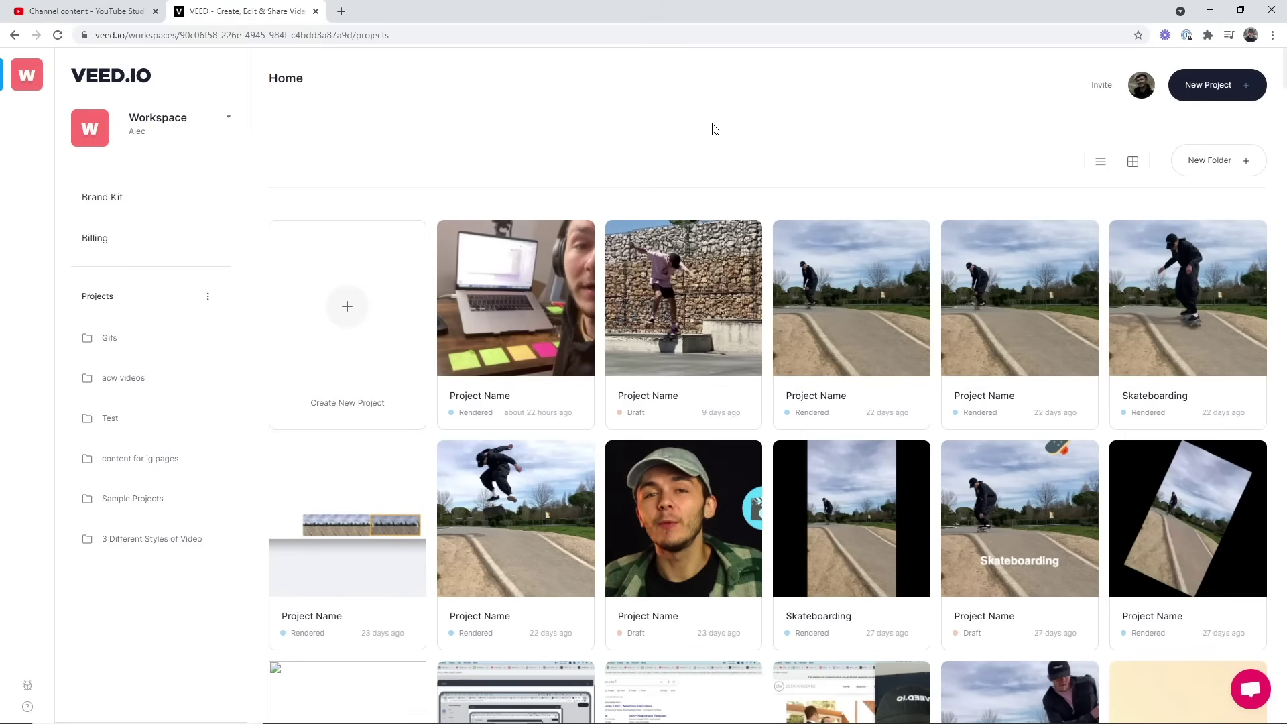
Create a new VEED project by uploading YouTube Video.mp4.
click(366, 320)
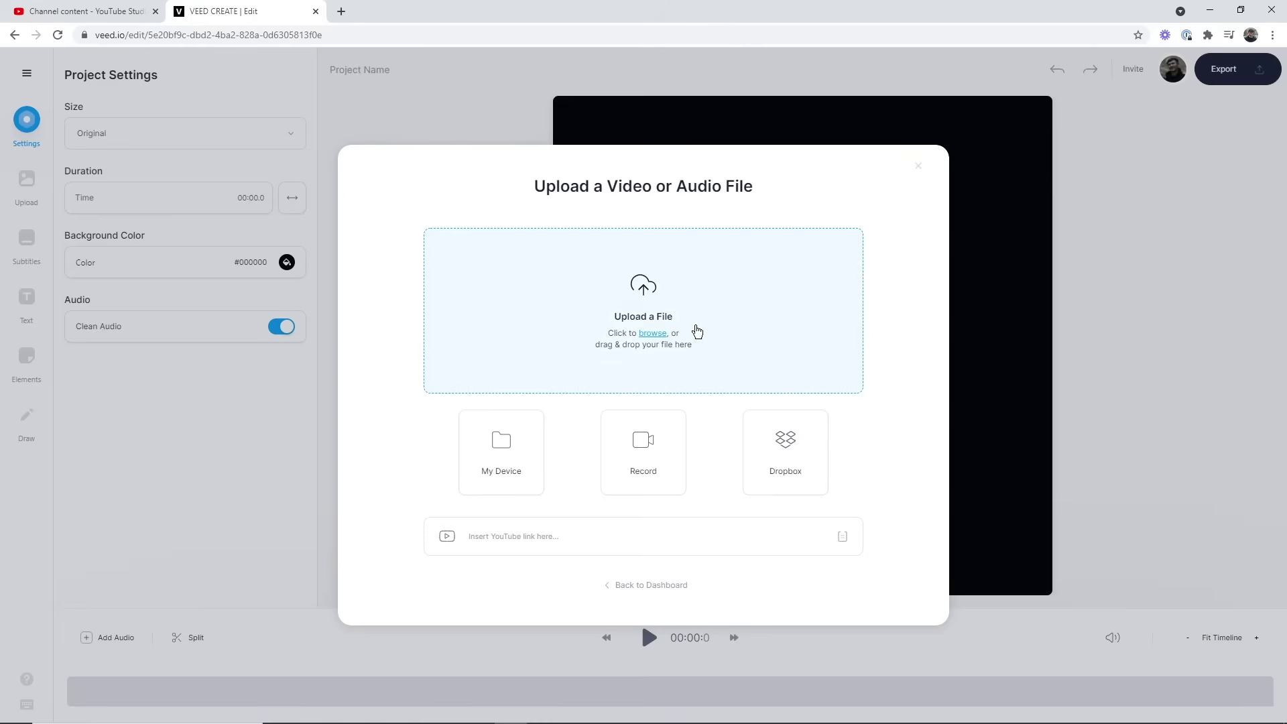
click(656, 316)
click(228, 108)
click(461, 497)
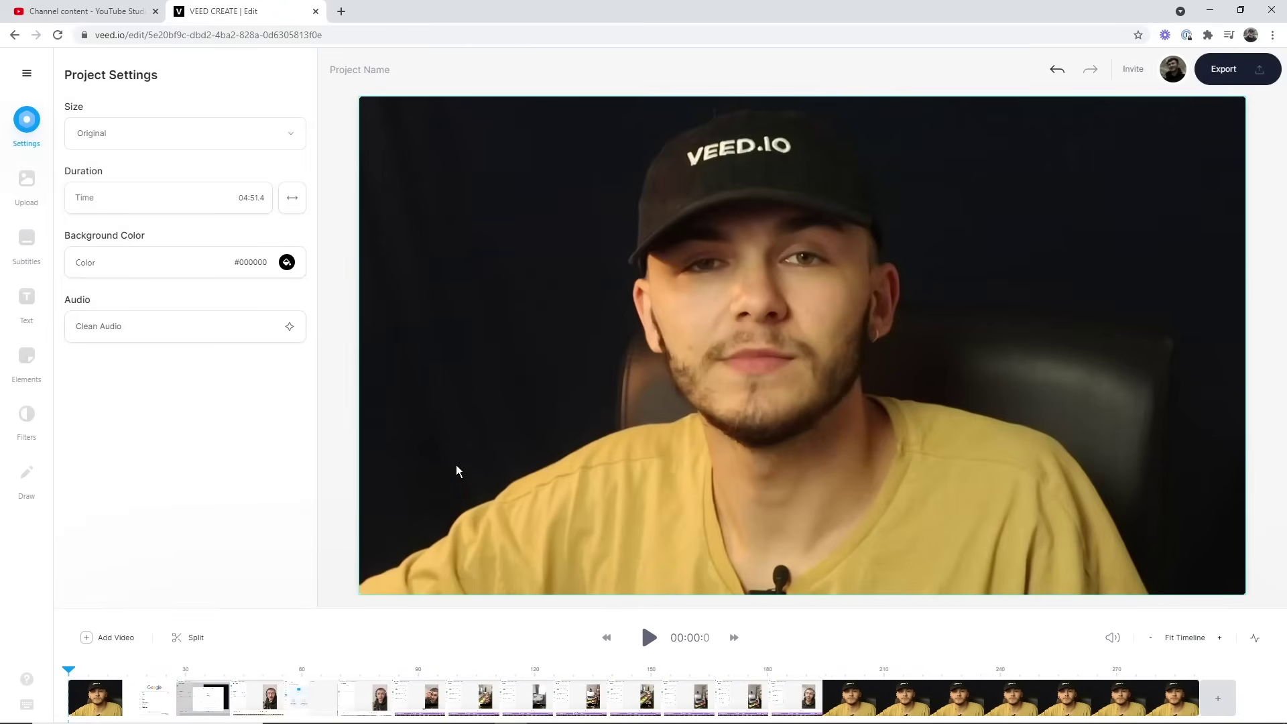
Preview the loaded video and return the playhead to the timeline start.
click(652, 642)
click(650, 640)
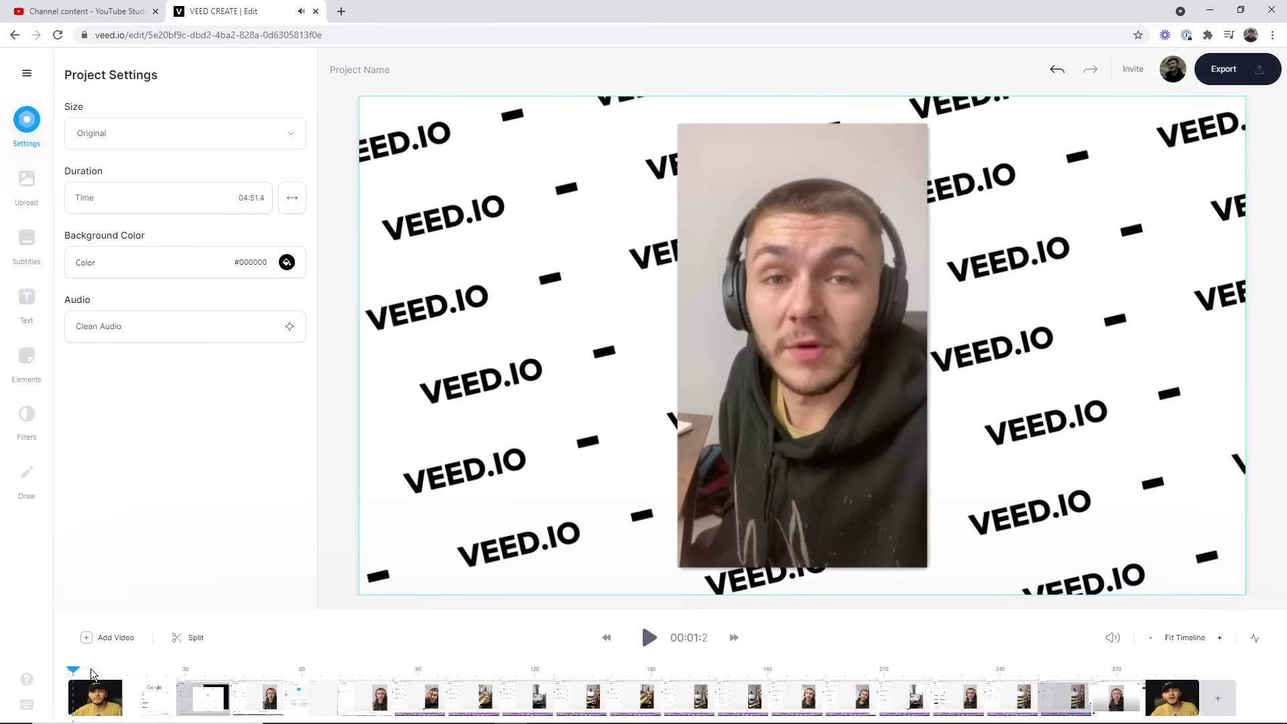
click(69, 671)
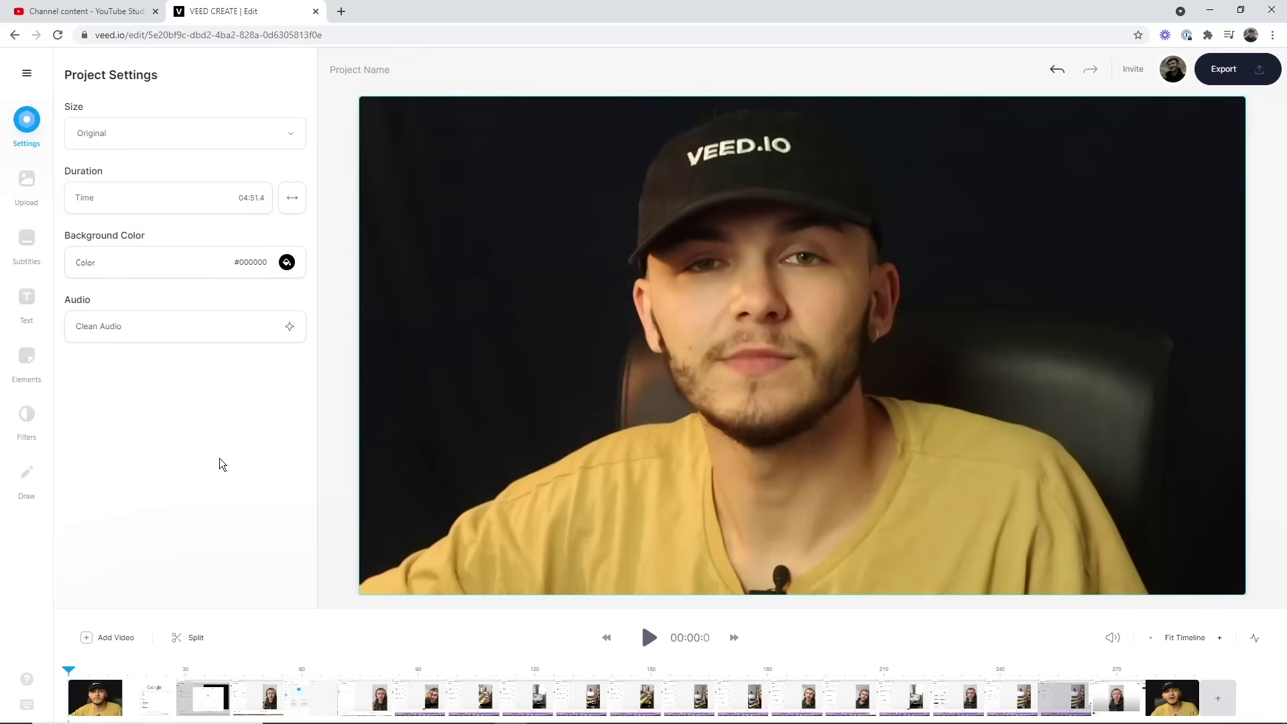
Choose Subtitles > Auto Transcribe, keeping English (United States) as the language.
click(25, 245)
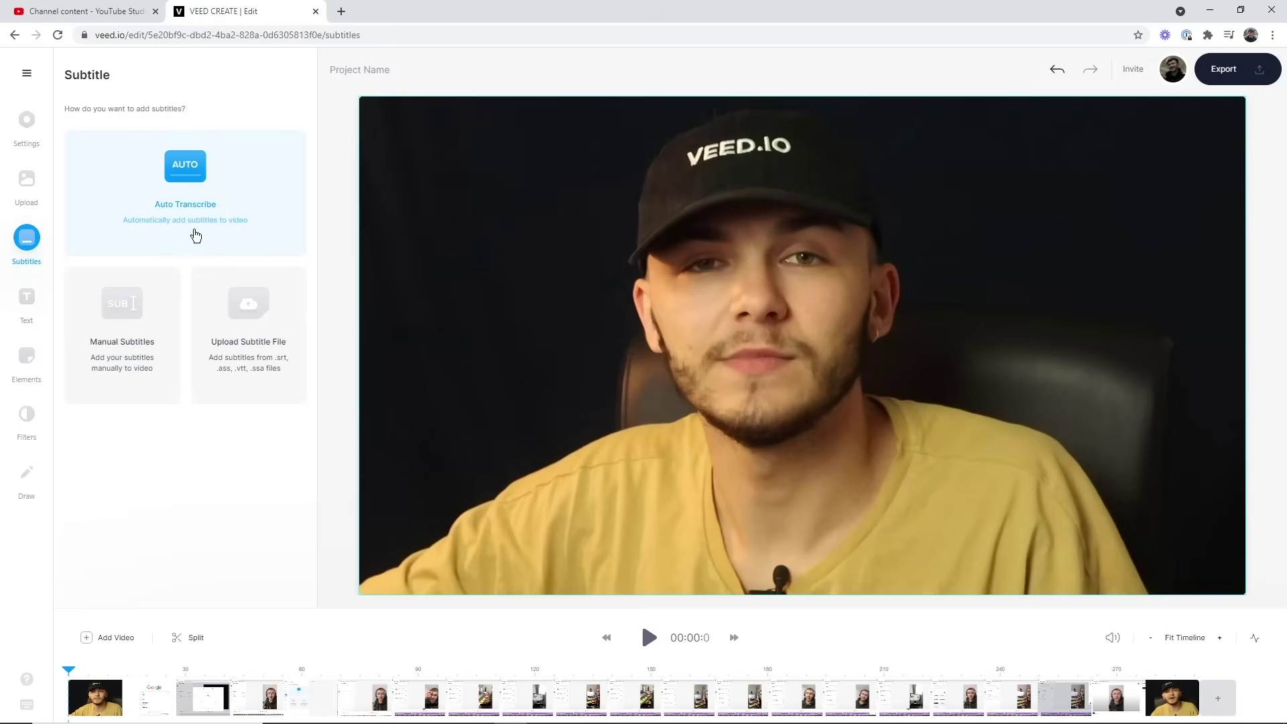
click(204, 185)
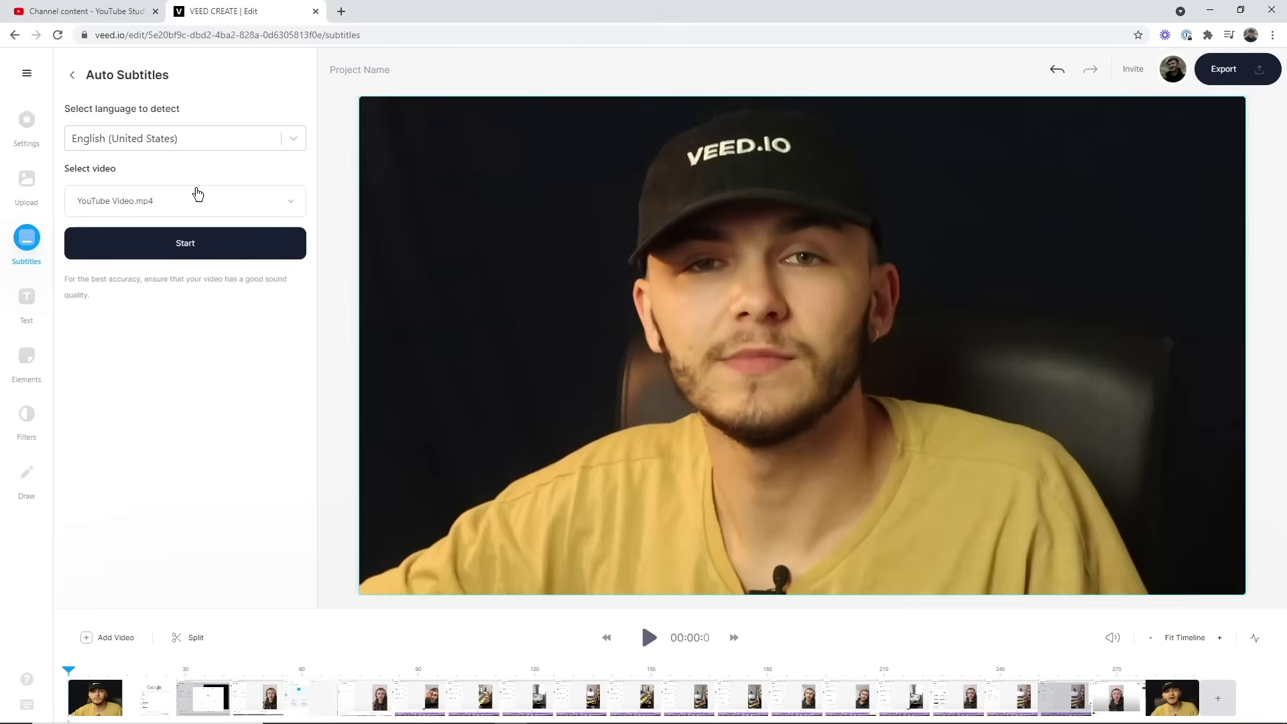
click(288, 143)
scroll(136, 228, down, 4)
scroll(135, 228, up, 4)
click(160, 402)
Auto-generate timed subtitles from the video's speech and play the preview to review them.
click(195, 248)
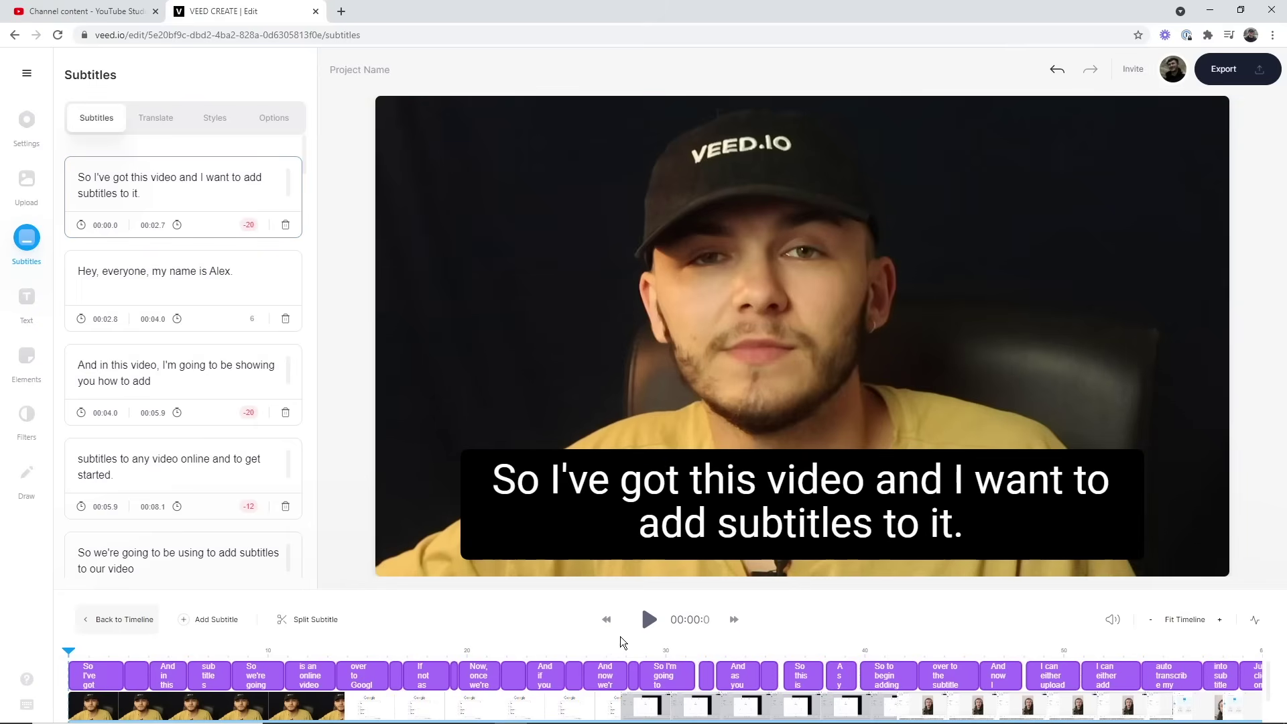
click(648, 621)
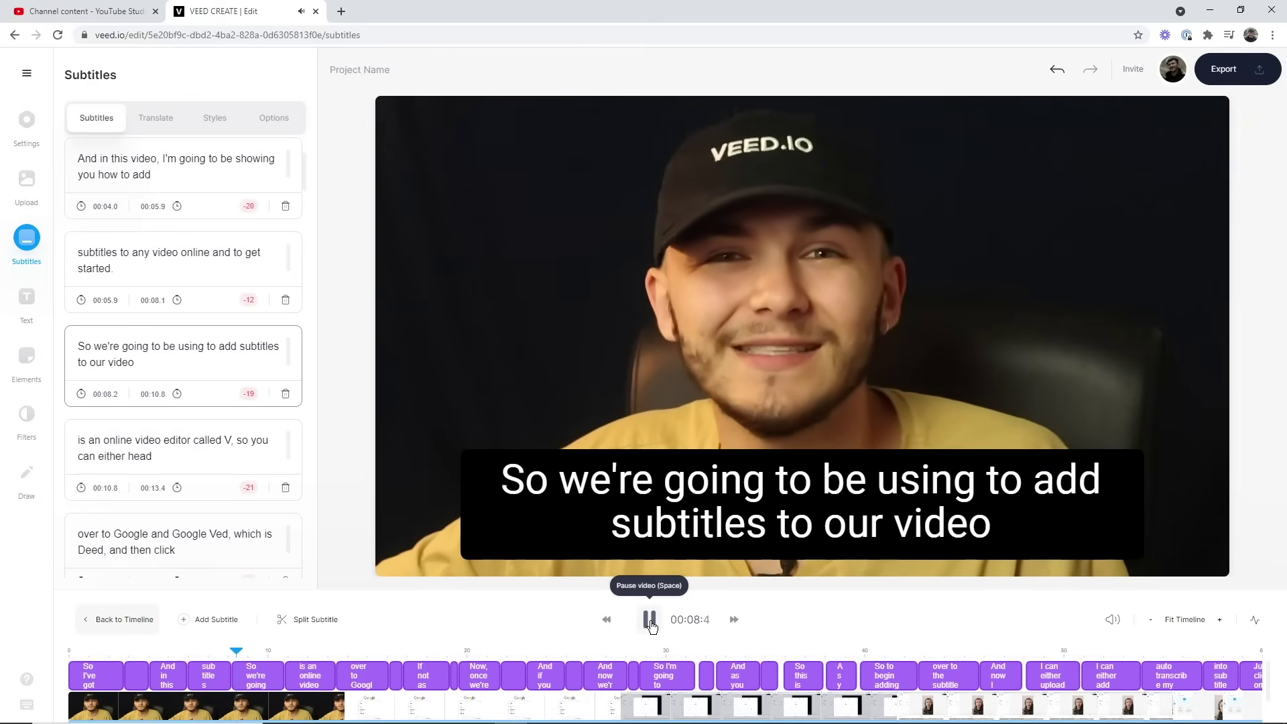
Pause the preview at 00:08.4 to check the subtitle text.
click(649, 620)
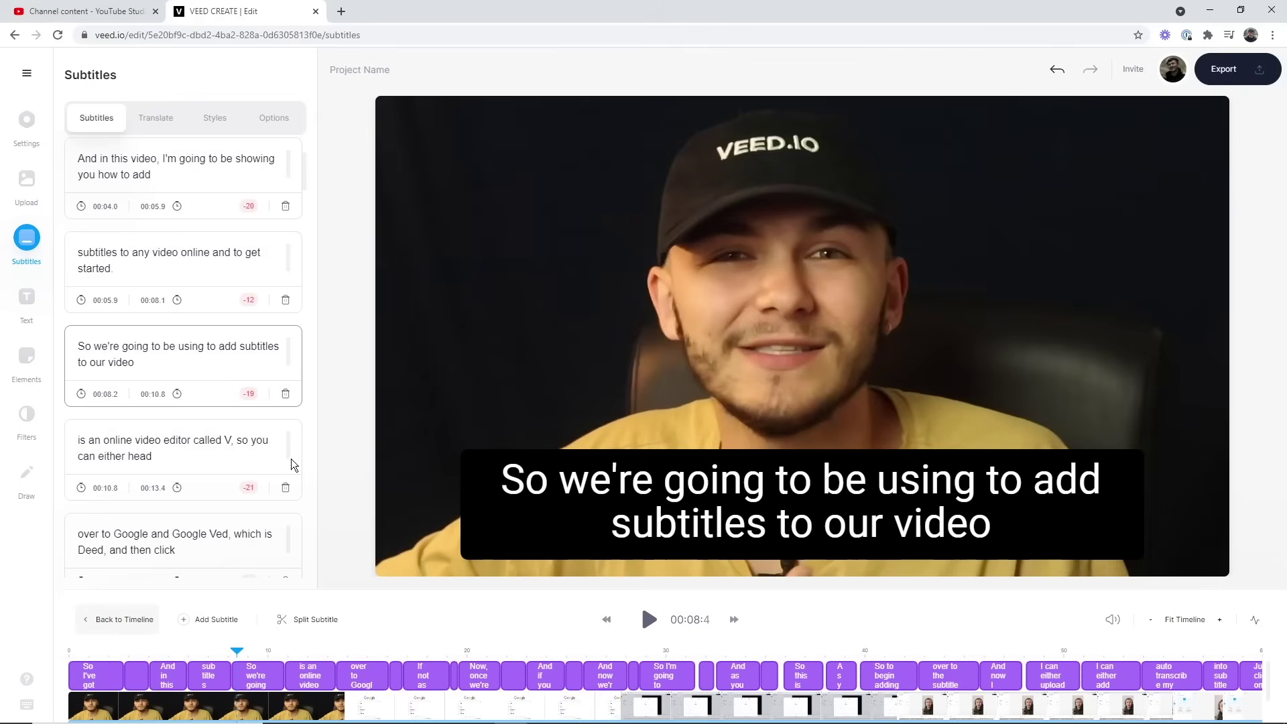
scroll(195, 411, up, 3)
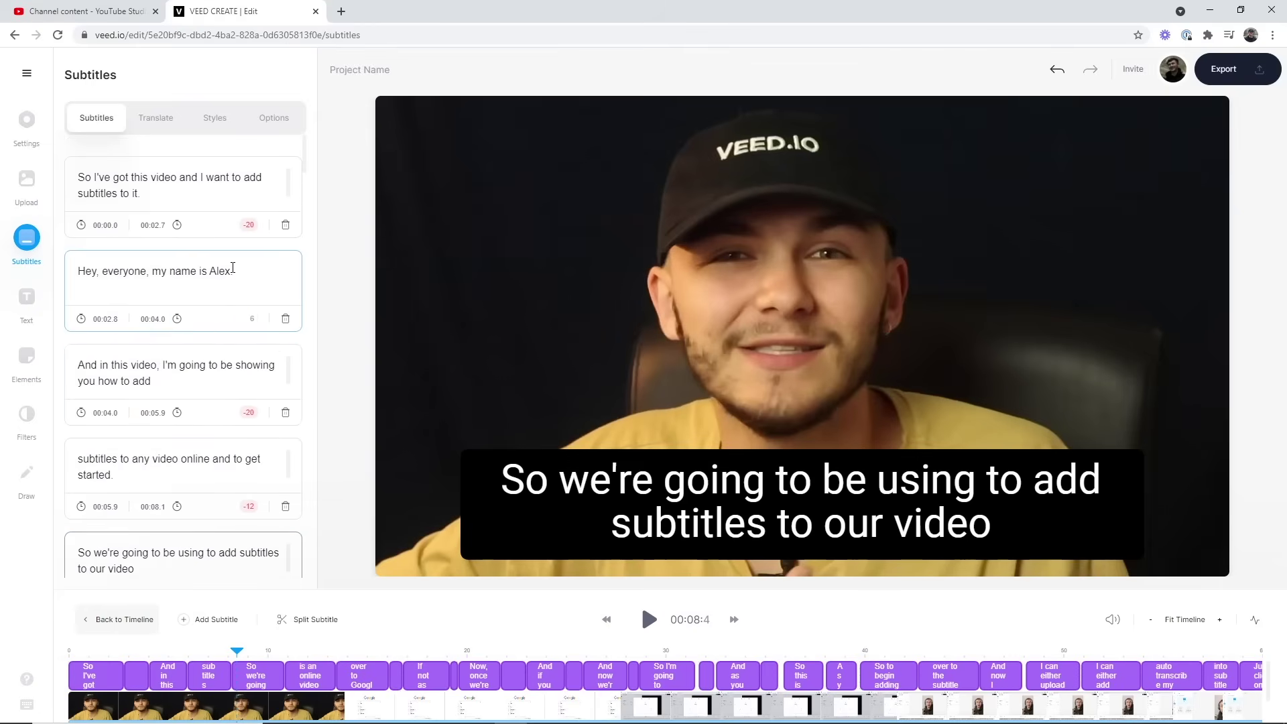
Correct the name in the second subtitle by replacing its wrong last letter with 'c'.
click(231, 269)
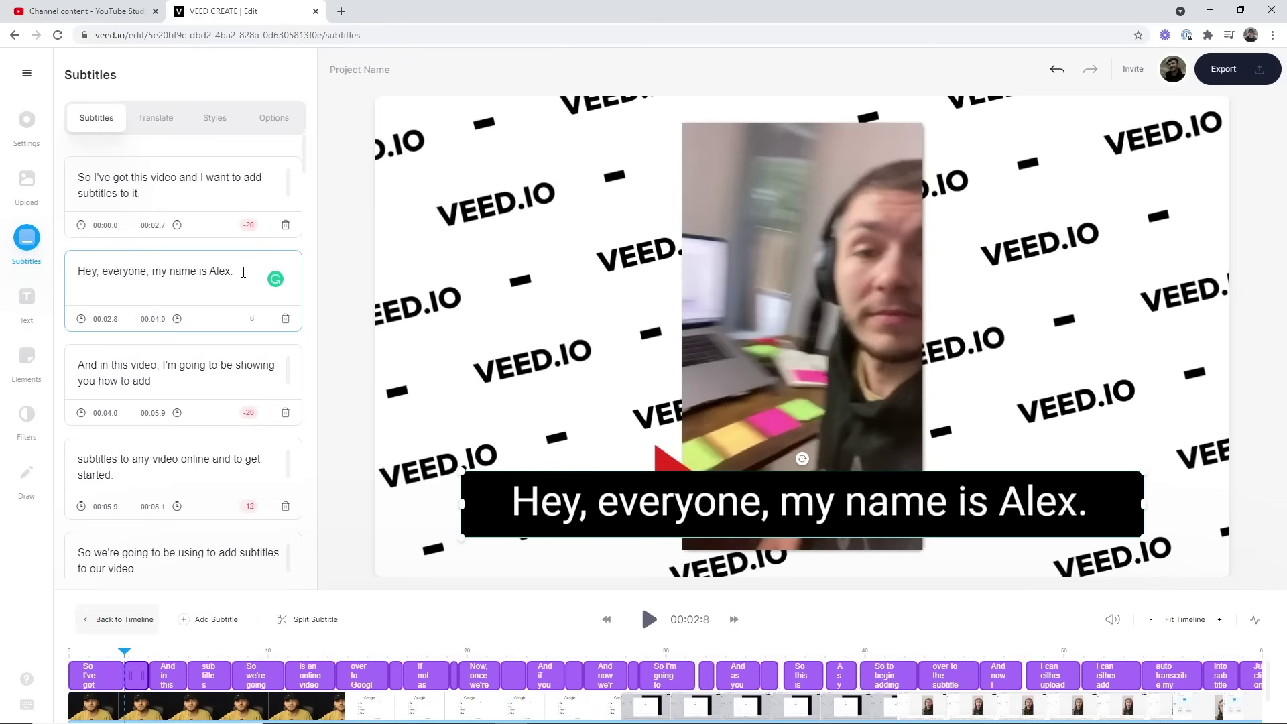
key(BackSpace)
text(c)
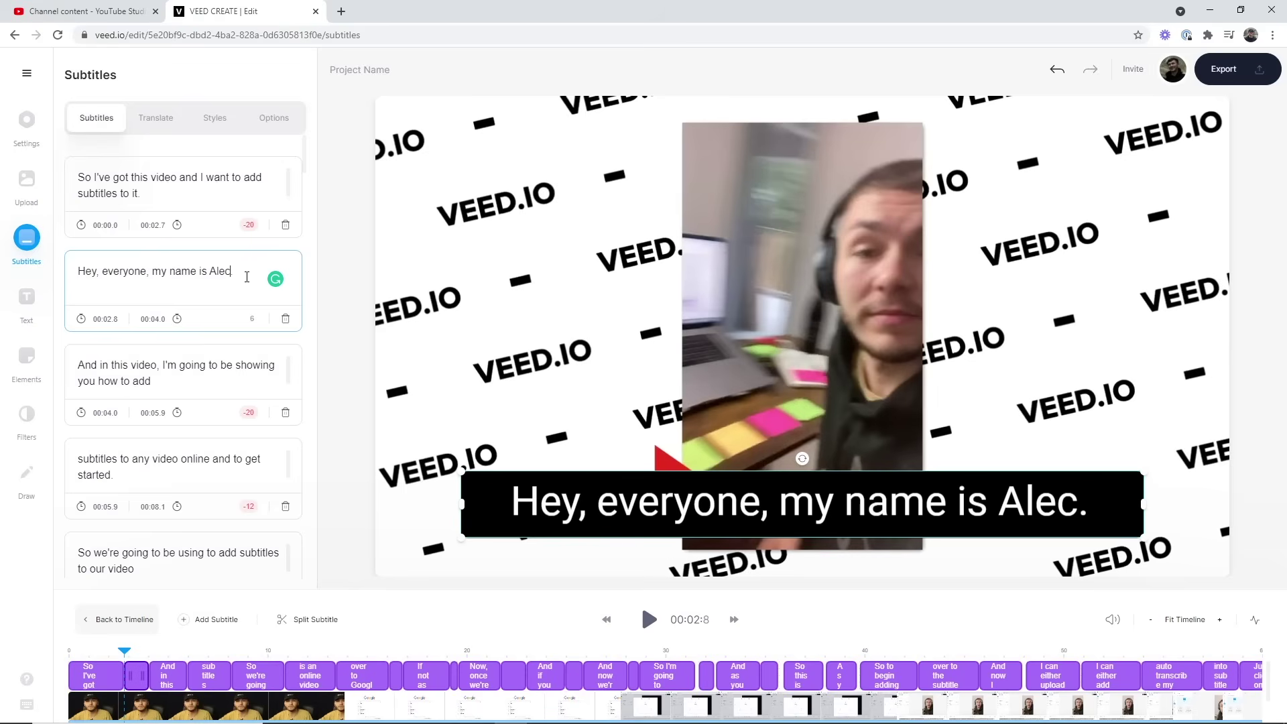
scroll(246, 277, down, 3)
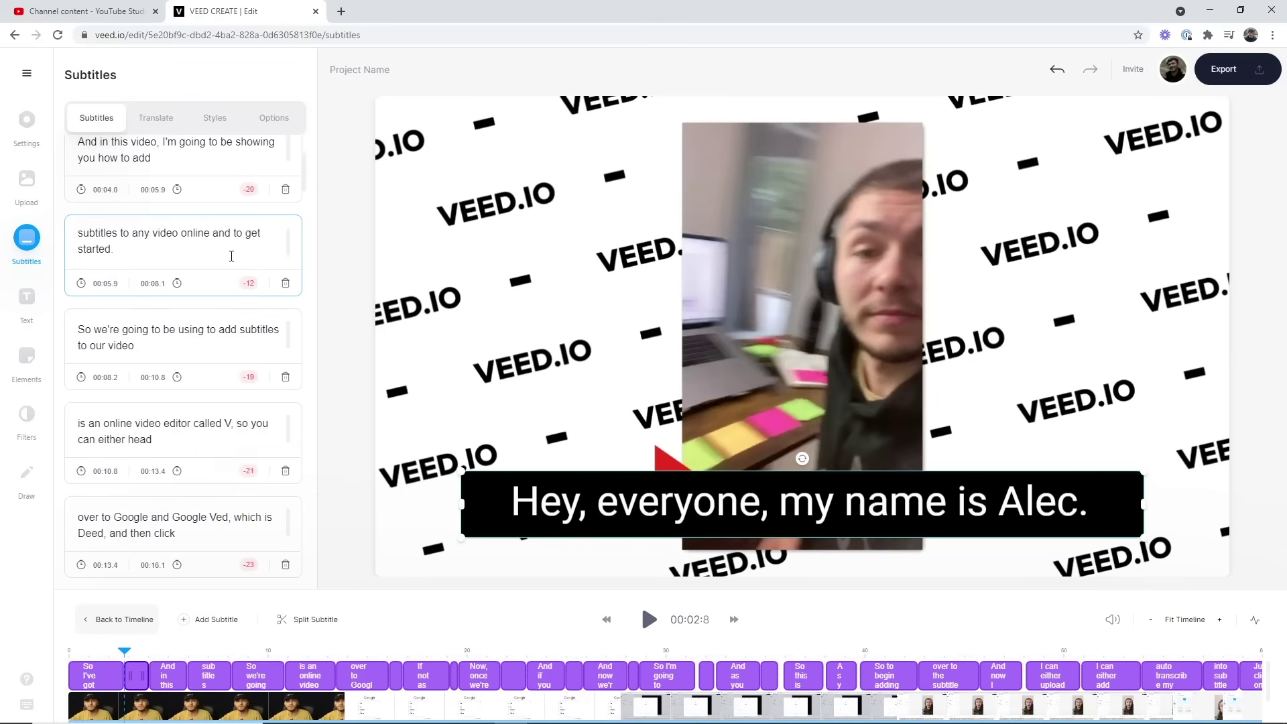
Review the first subtitle's text and bring up the subtitle Options panel.
scroll(231, 255, up, 3)
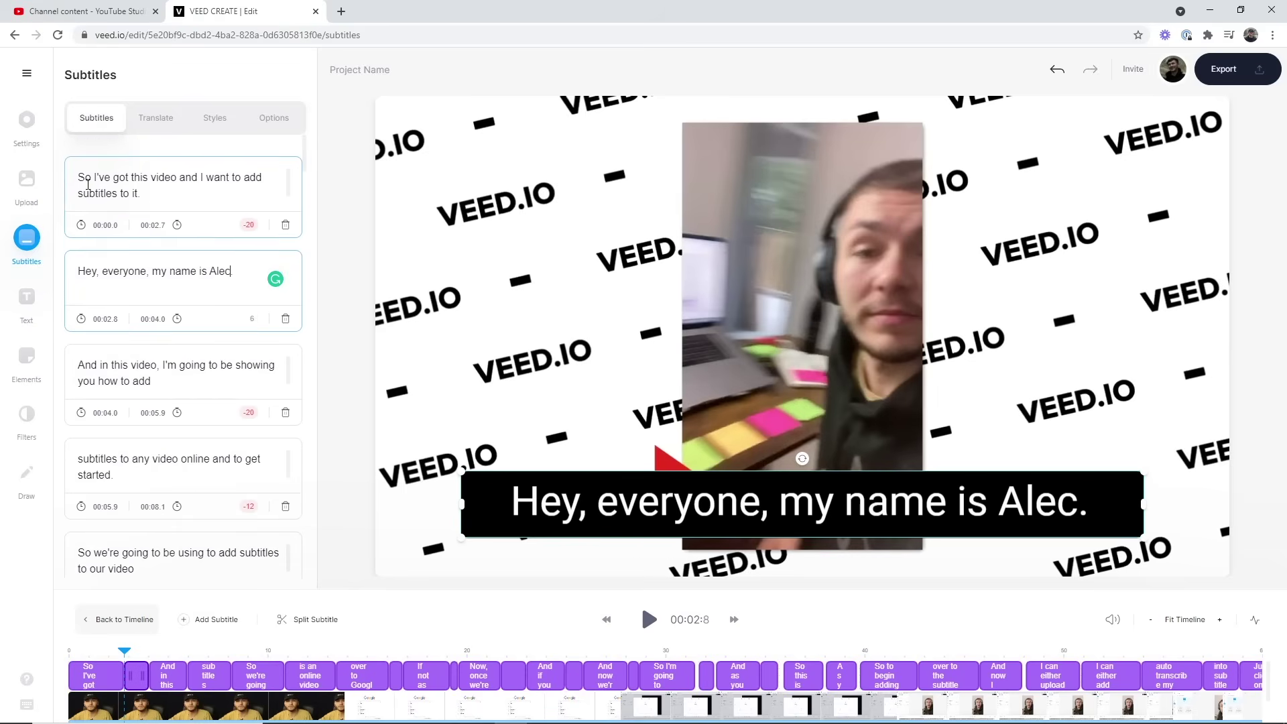
triple_click(131, 194)
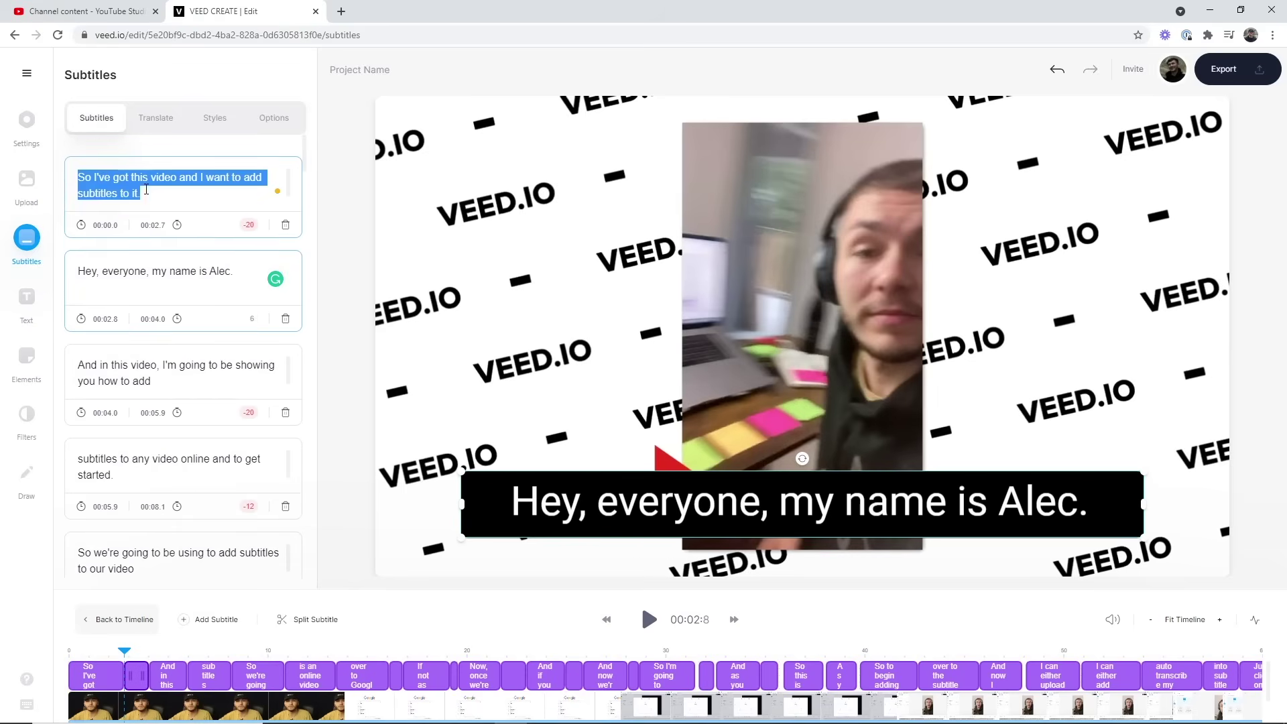
click(151, 195)
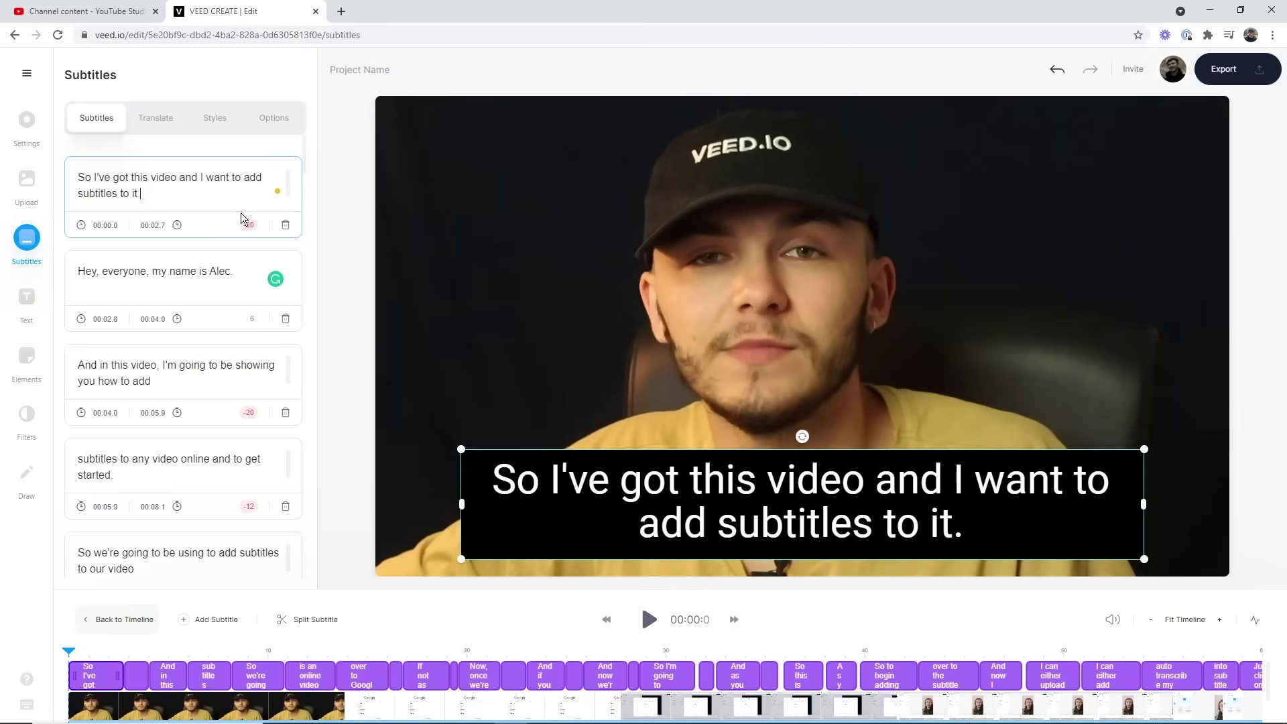
click(266, 118)
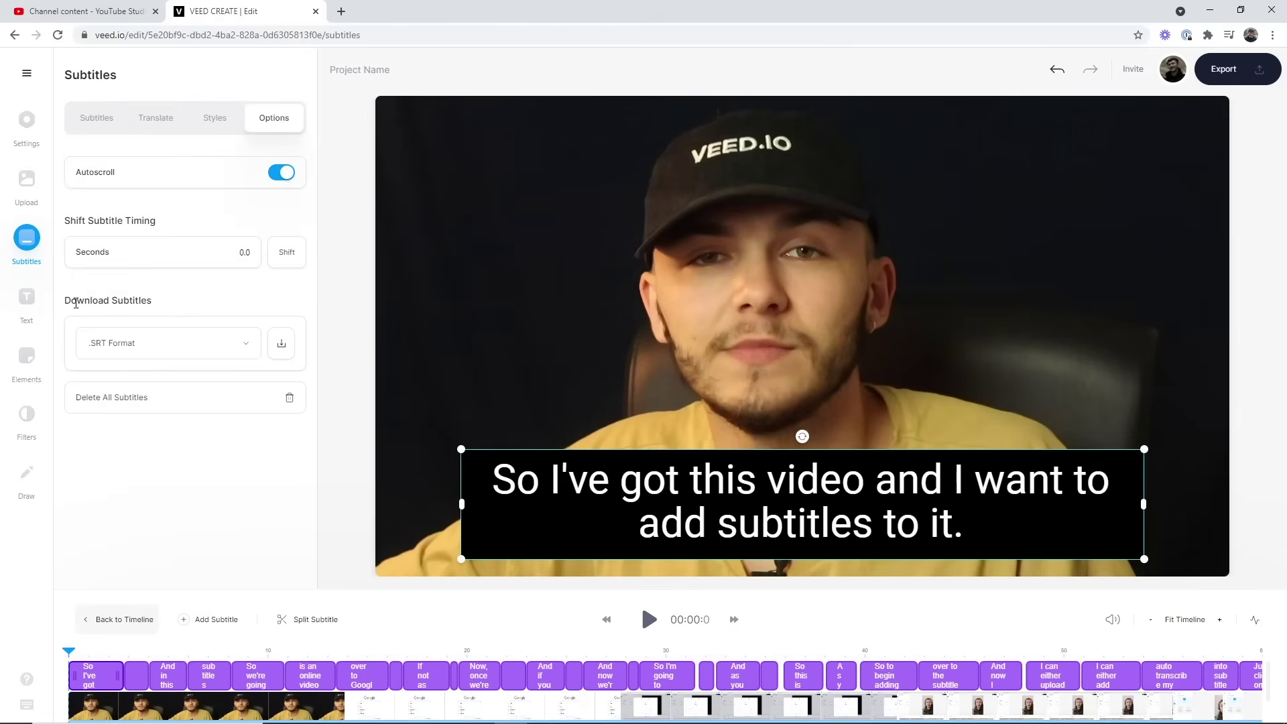
Download the subtitles as VEED-subtitles_Project Name_en-US.srt in .SRT format, then return to YouTube Studio.
drag(69, 305, 151, 303)
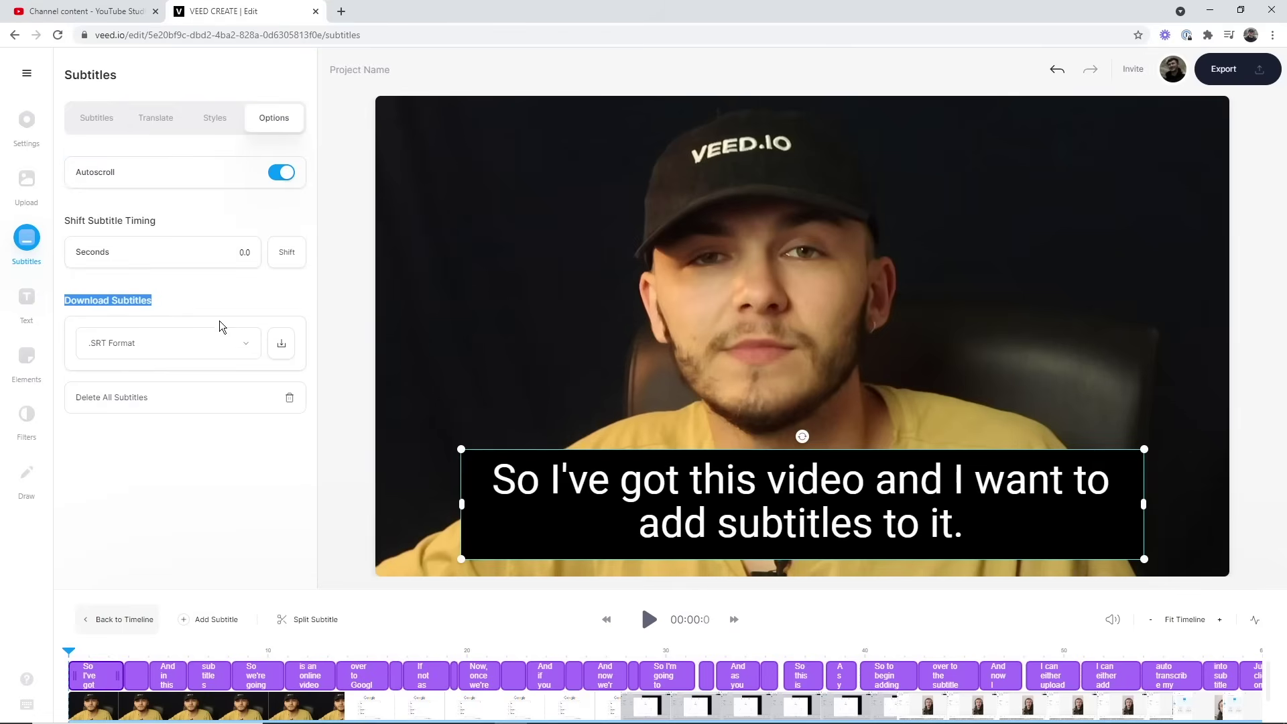
click(244, 348)
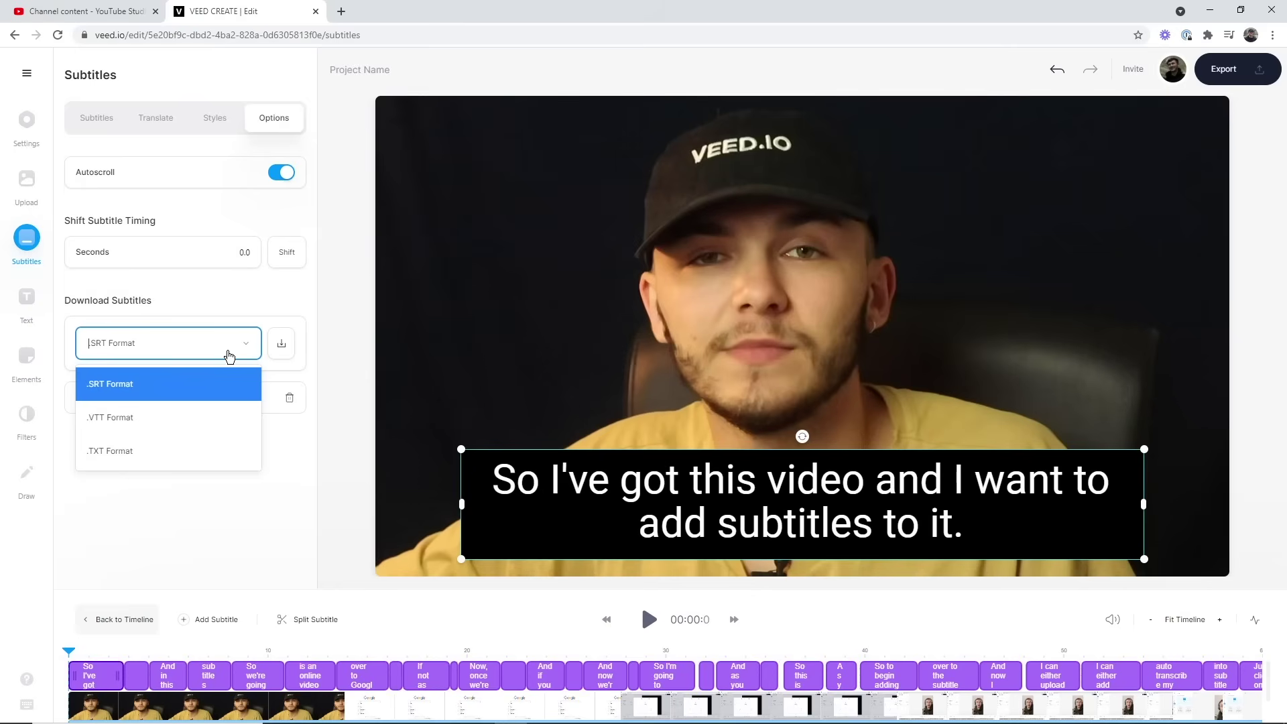
click(129, 388)
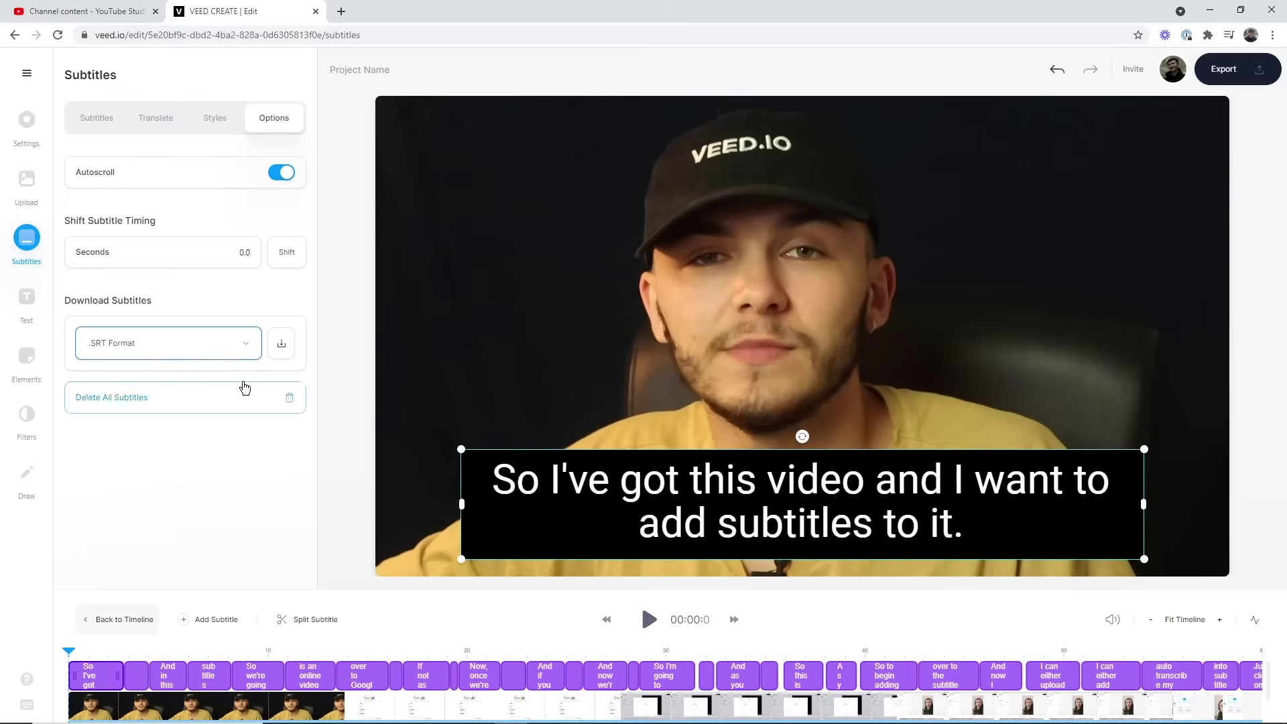
click(281, 343)
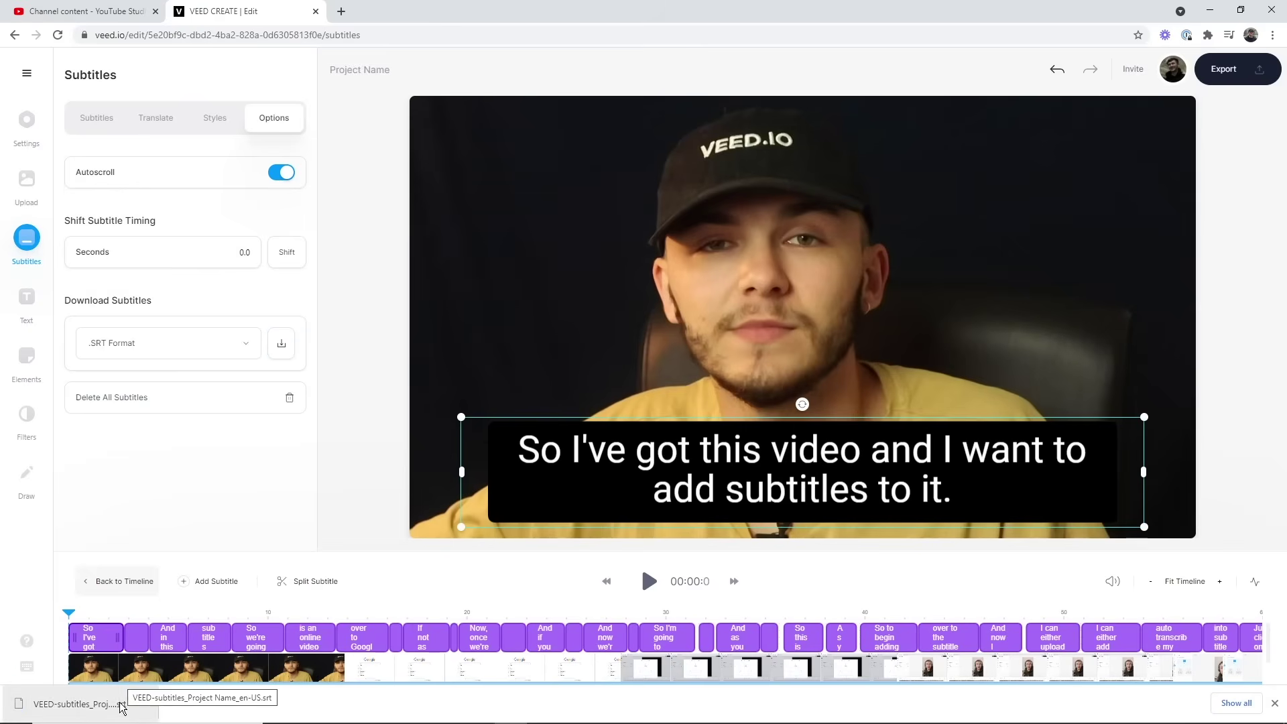
click(86, 15)
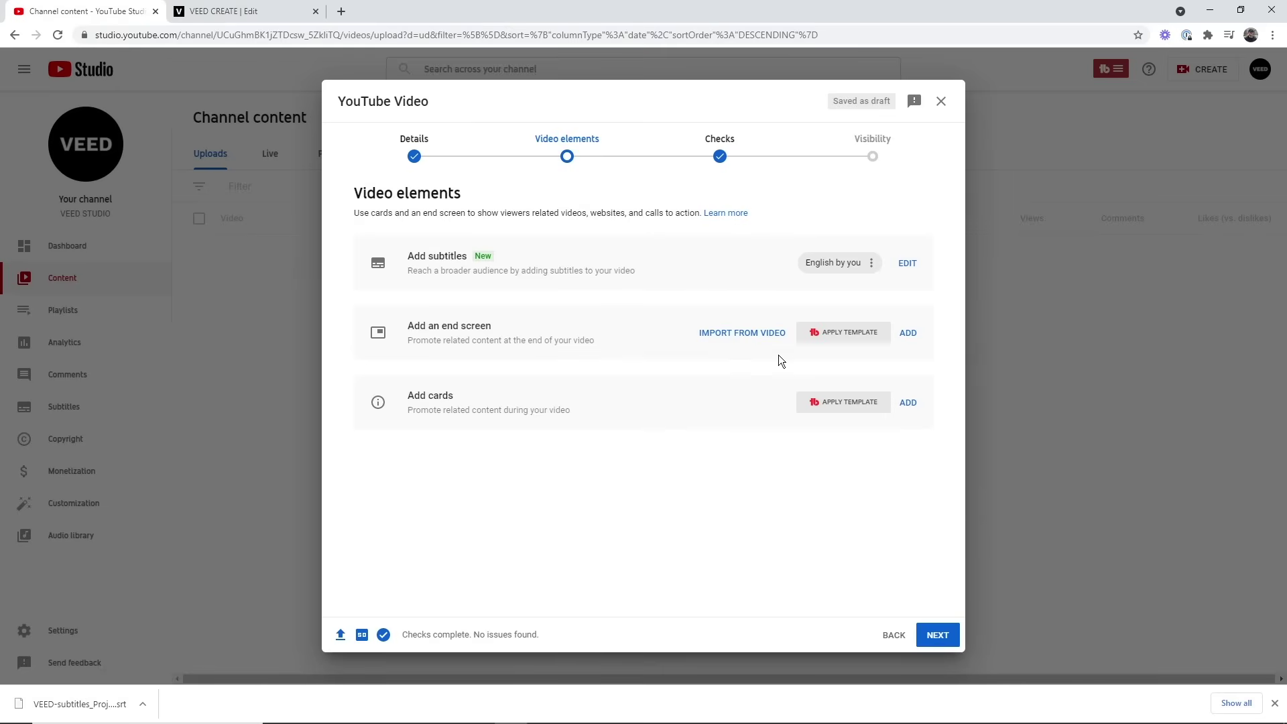
Delete the English subtitles and upload the downloaded VEED .srt file with timing.
click(872, 263)
click(853, 267)
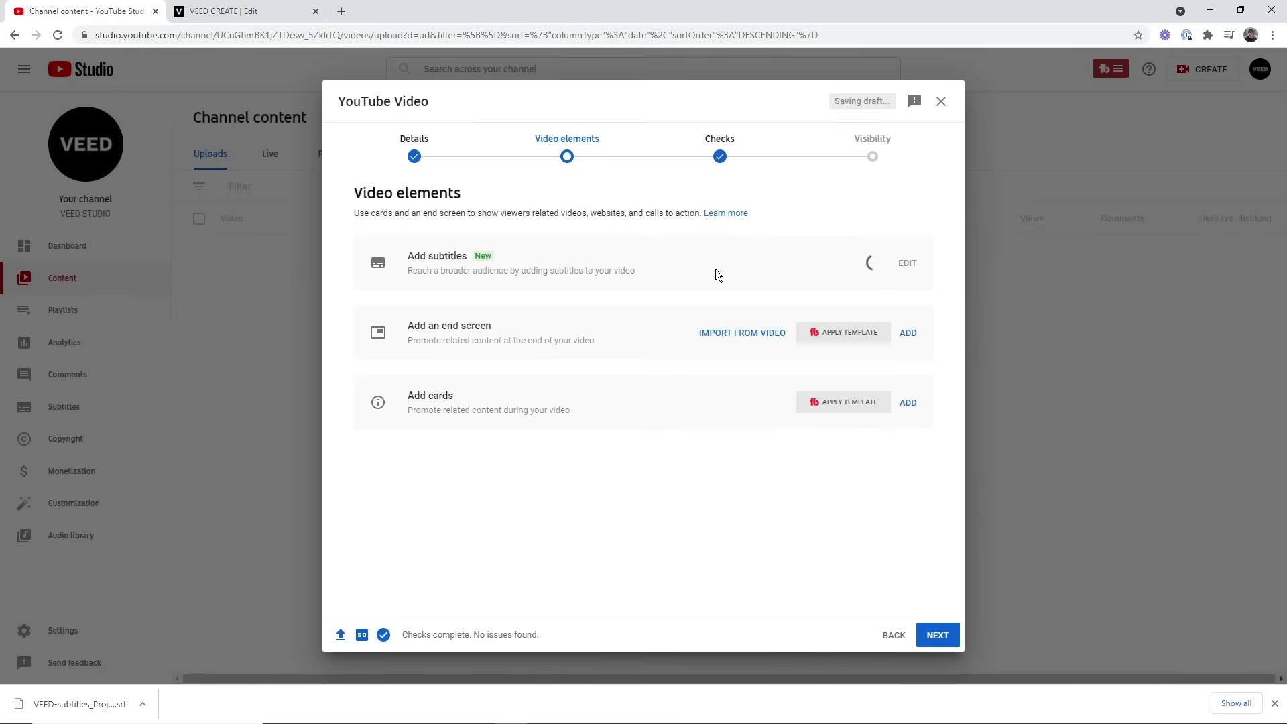
click(907, 263)
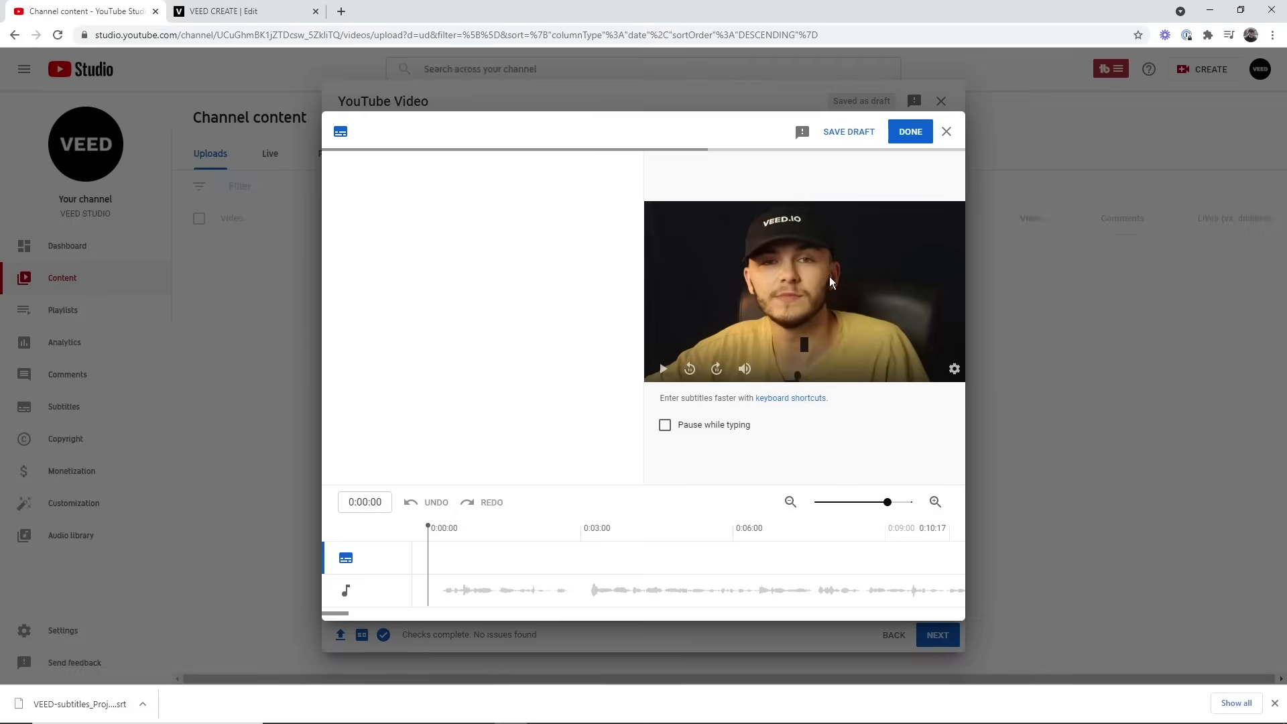
click(421, 216)
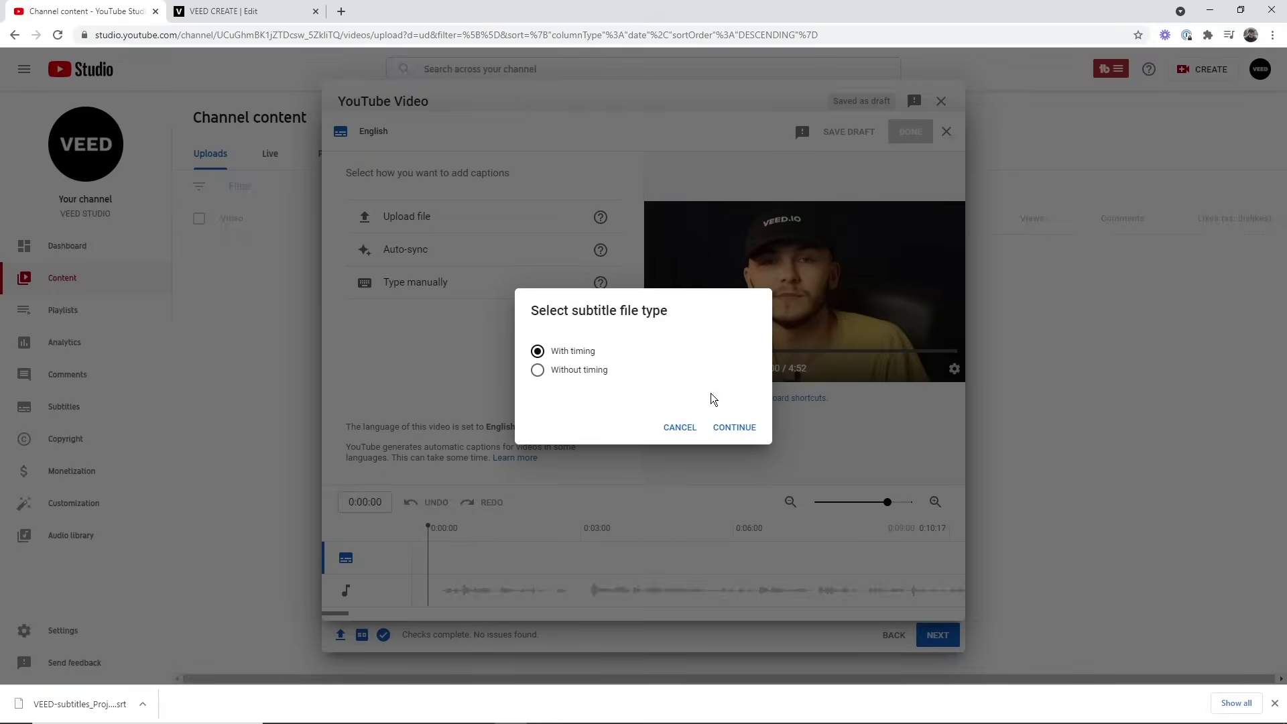
click(737, 428)
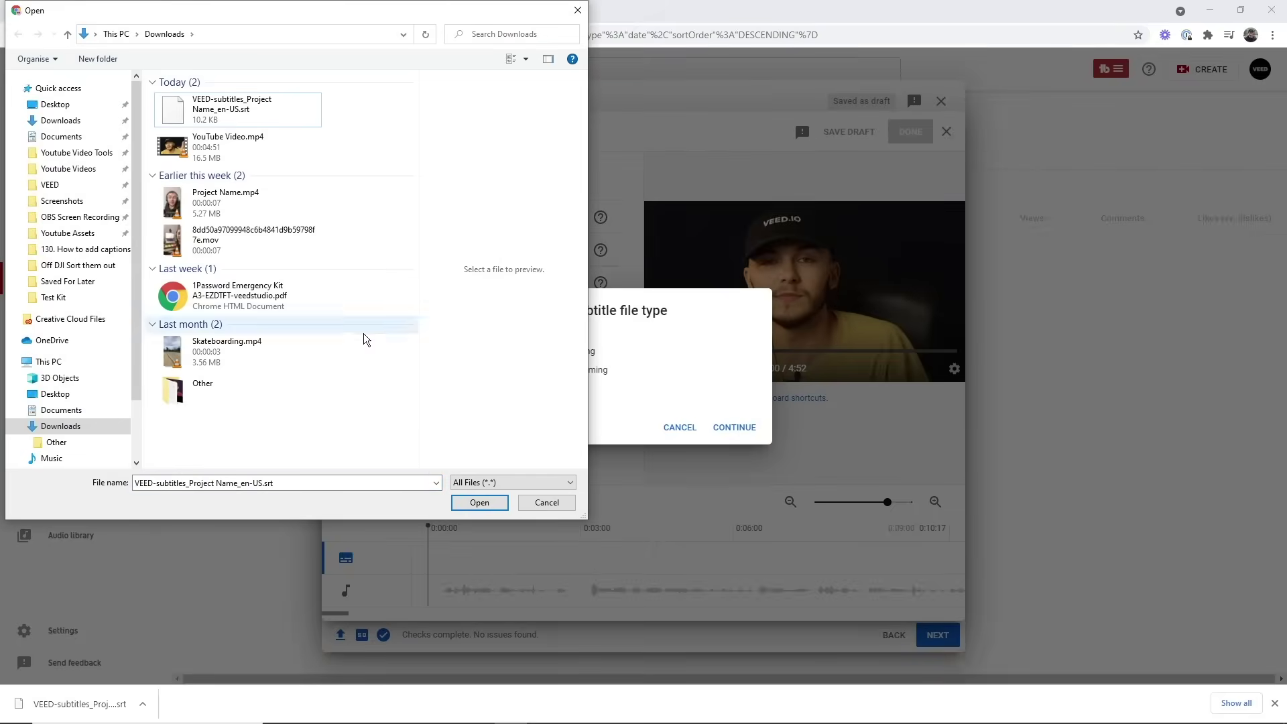
click(241, 115)
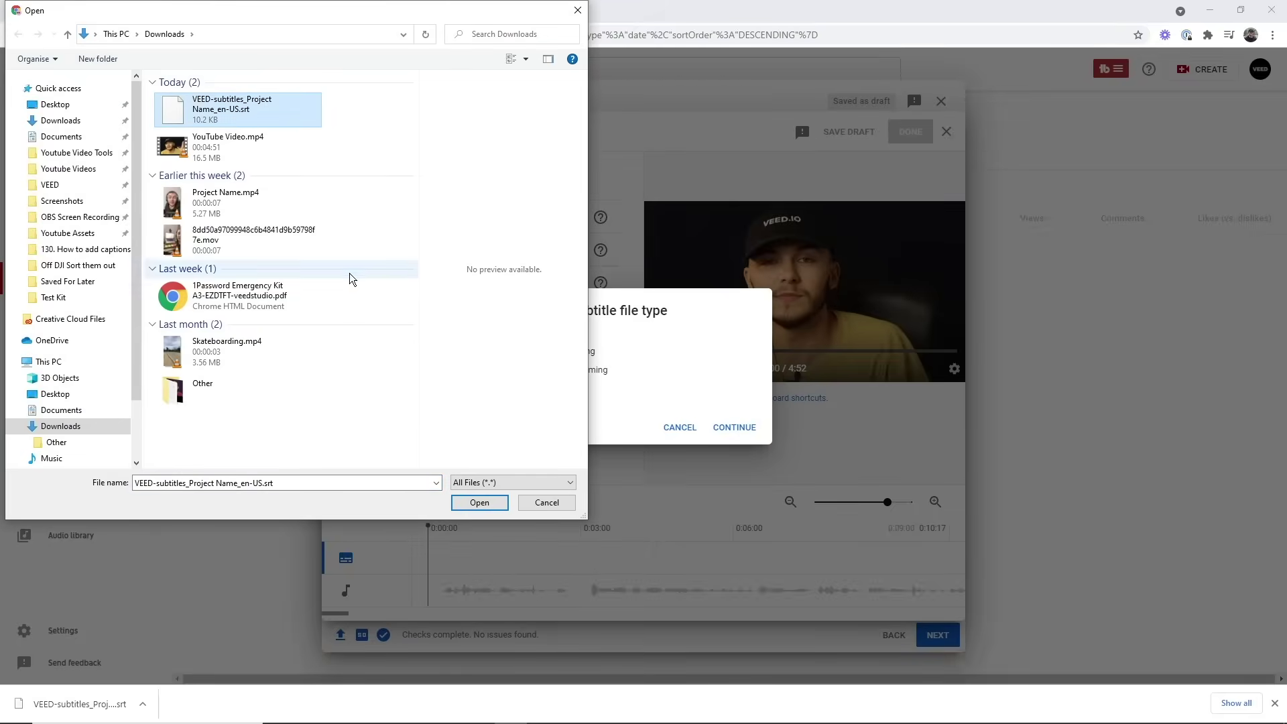
click(480, 503)
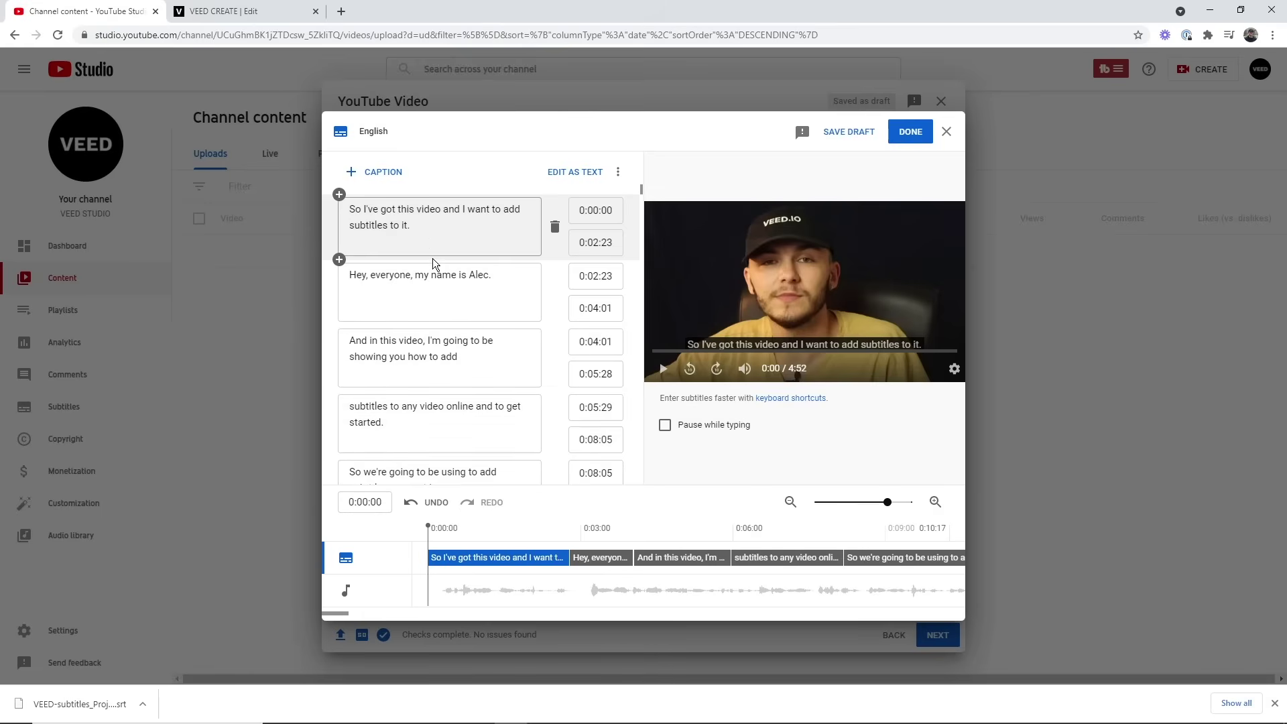
Verify the name in the second caption is spelled correctly and publish the captions.
double_click(492, 275)
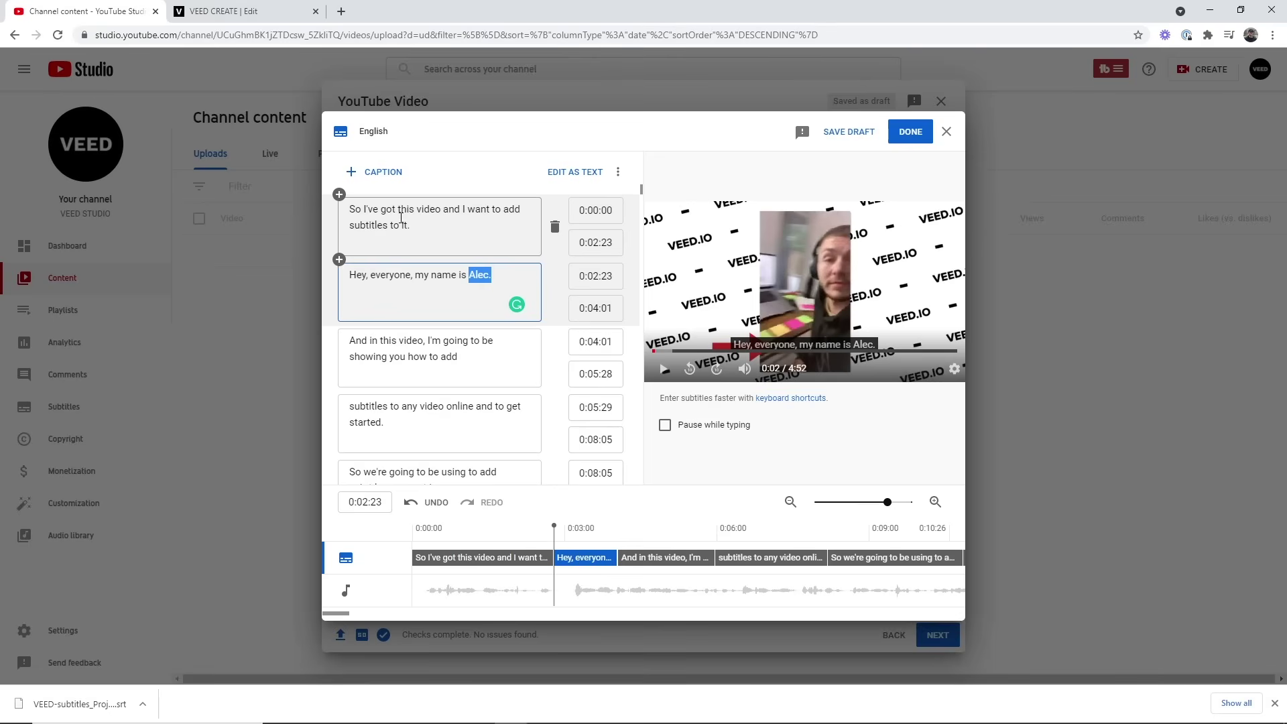
click(906, 135)
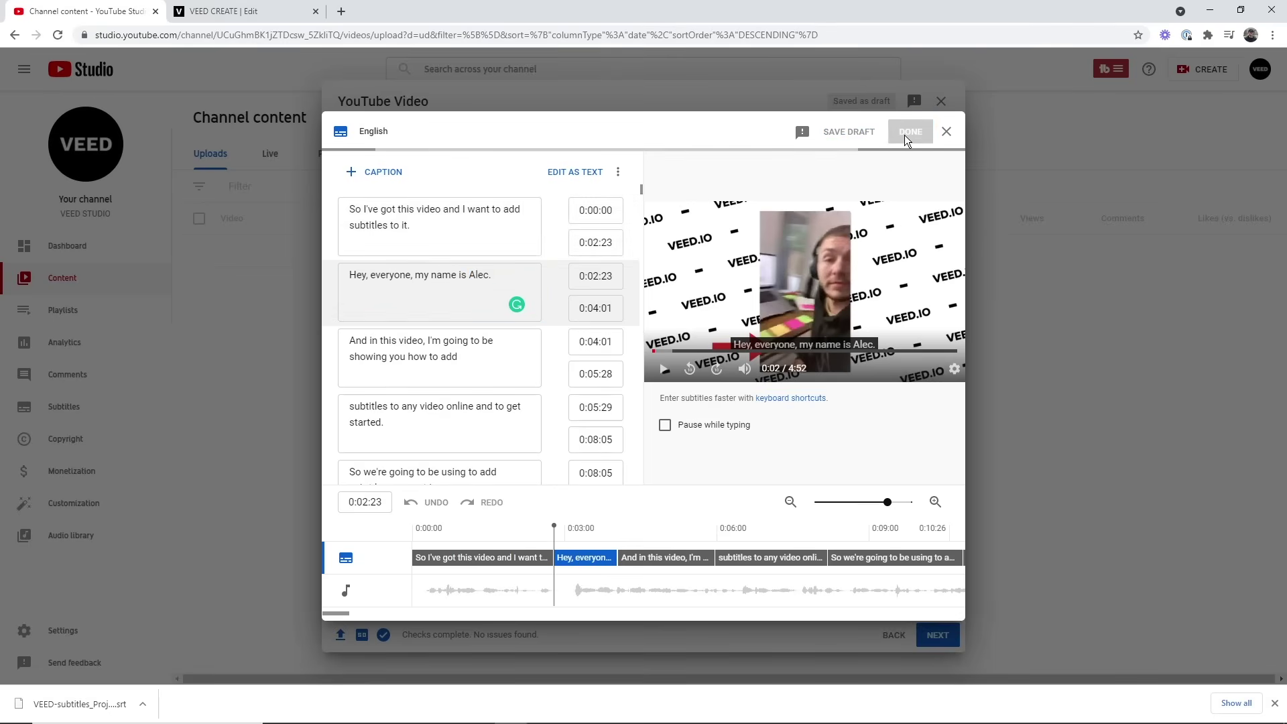